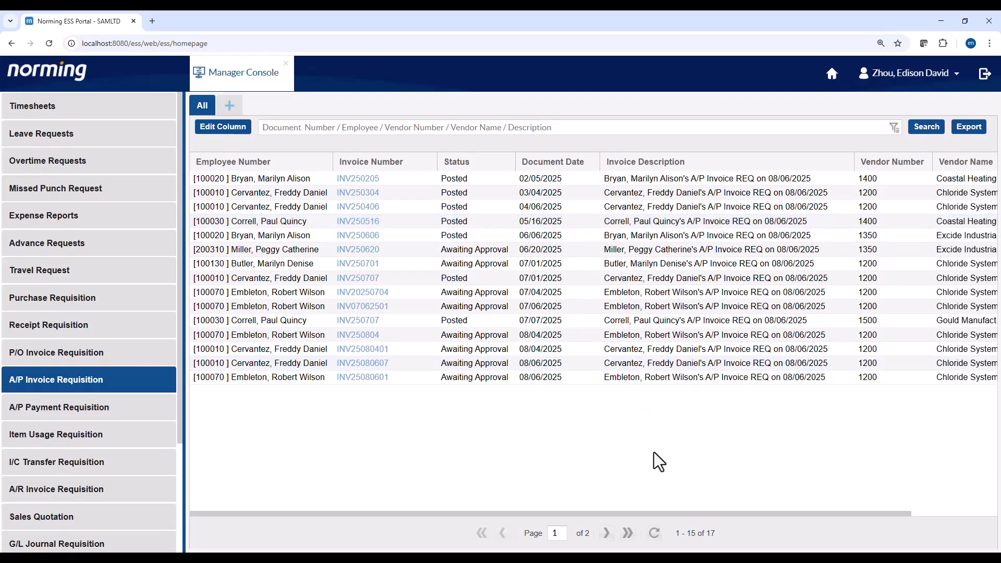
# Create a list tab named URGENT that filters the A/P invoice requisitions to Urgent = Yes, and save it.
pyautogui.click(607, 534)
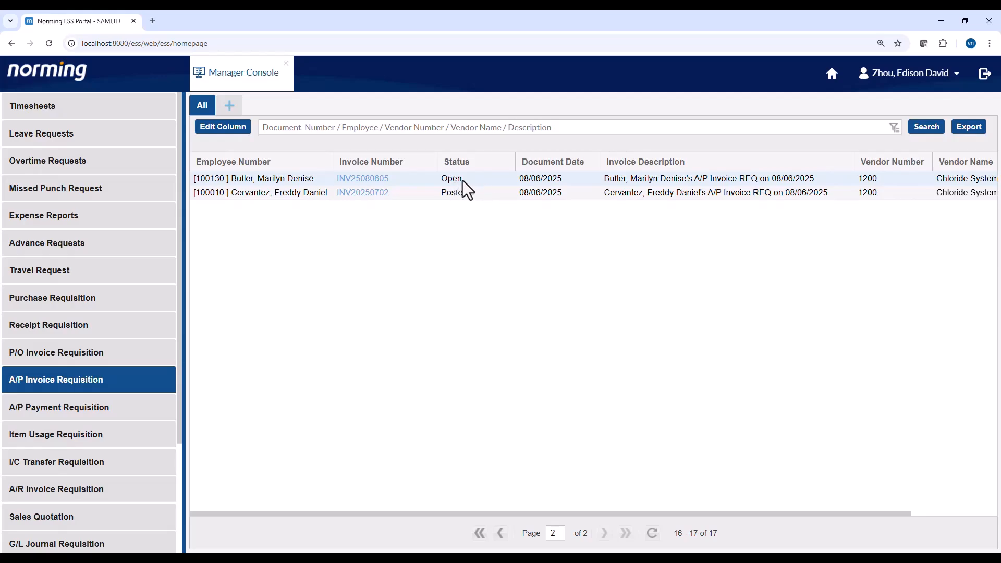
pyautogui.click(230, 106)
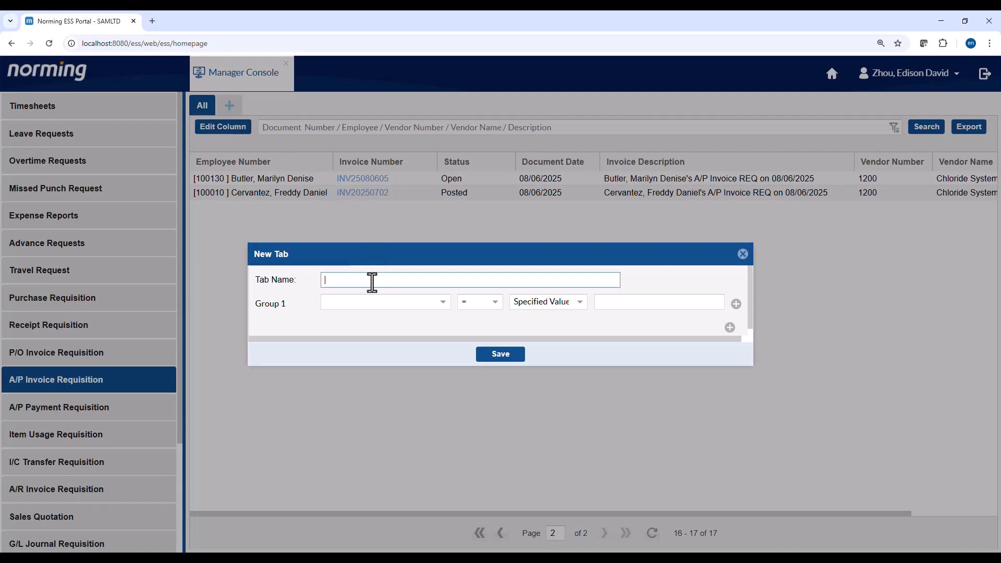
pyautogui.write('URGENT')
pyautogui.click(441, 307)
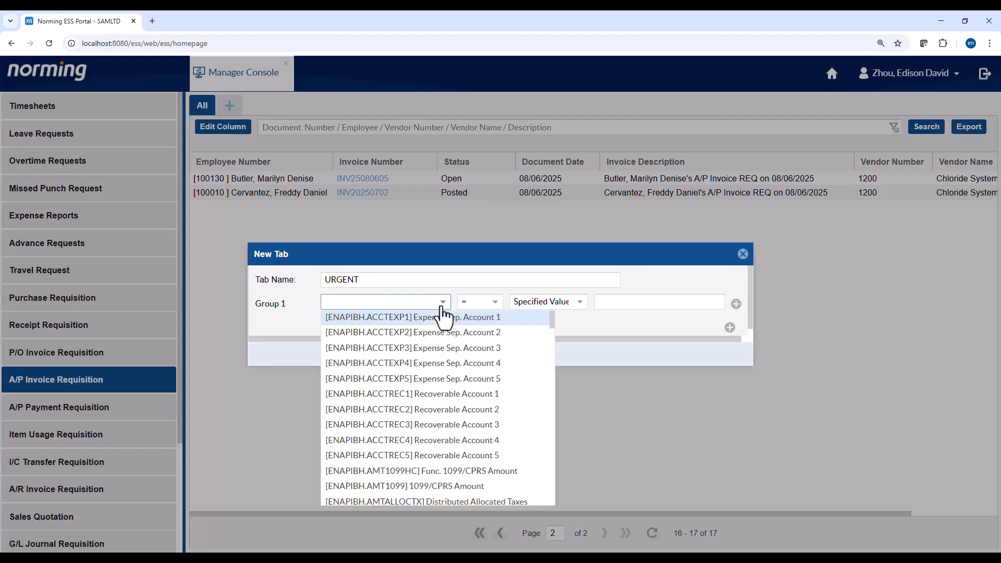
pyautogui.write('URGENT')
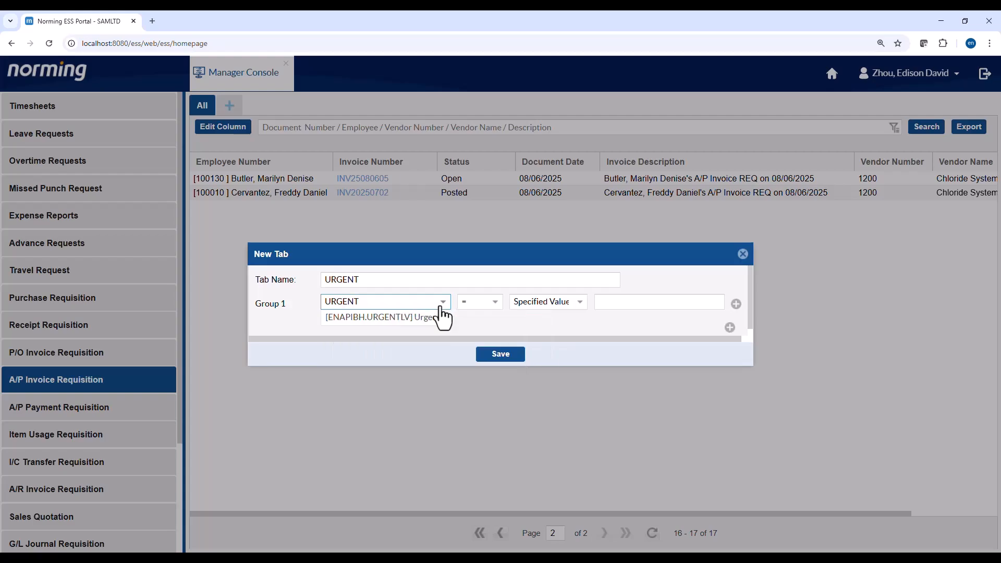
pyautogui.click(411, 318)
pyautogui.click(614, 304)
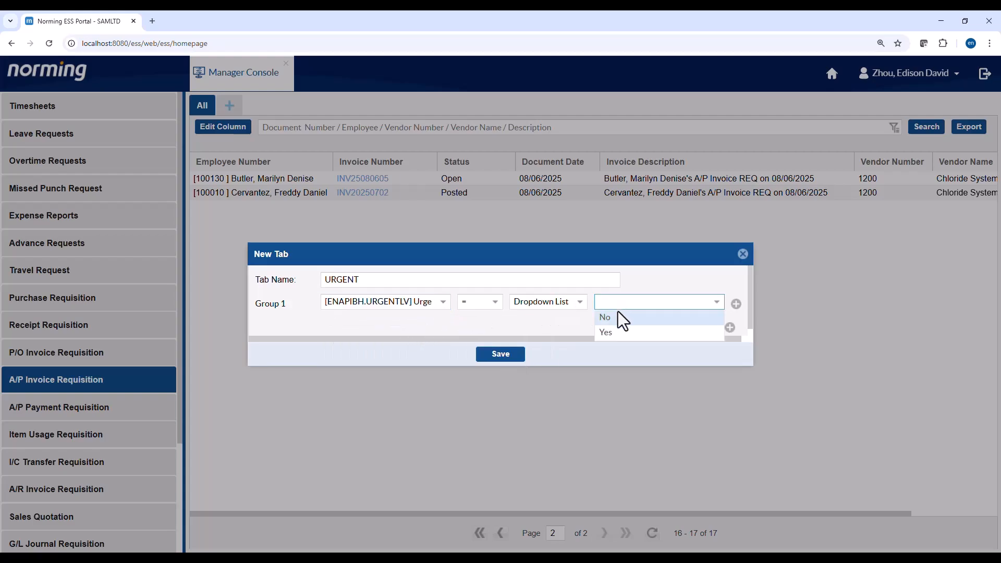
pyautogui.click(608, 332)
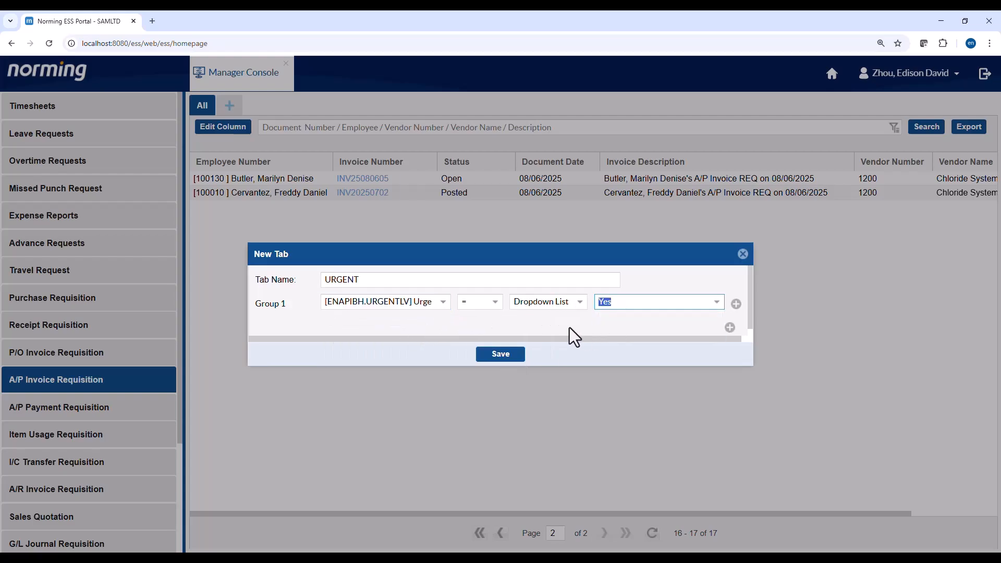
pyautogui.click(493, 359)
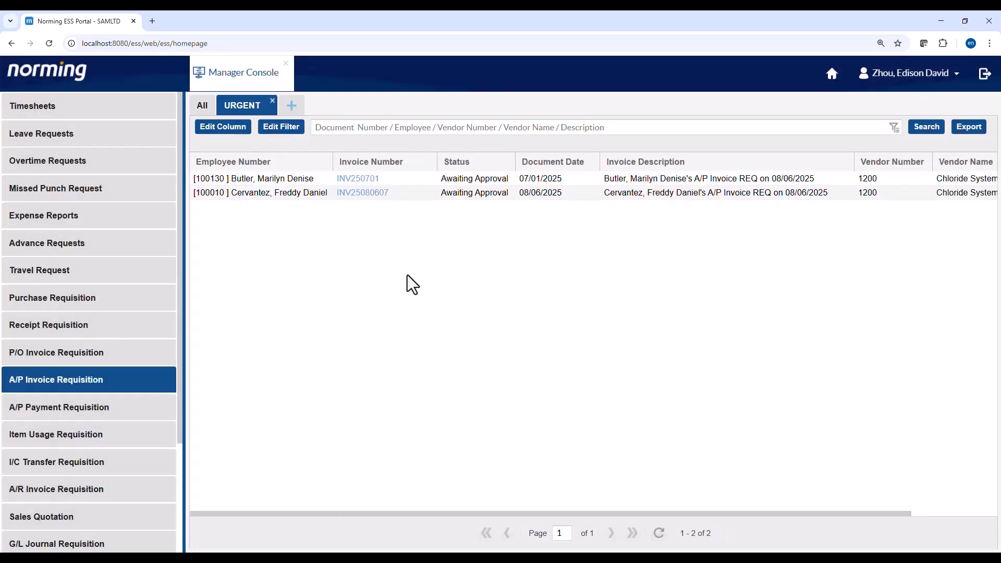
# Open the 07/01/2025 invoice requisition from the URGENT list to check its Urgent flag, and close it again.
pyautogui.click(358, 192)
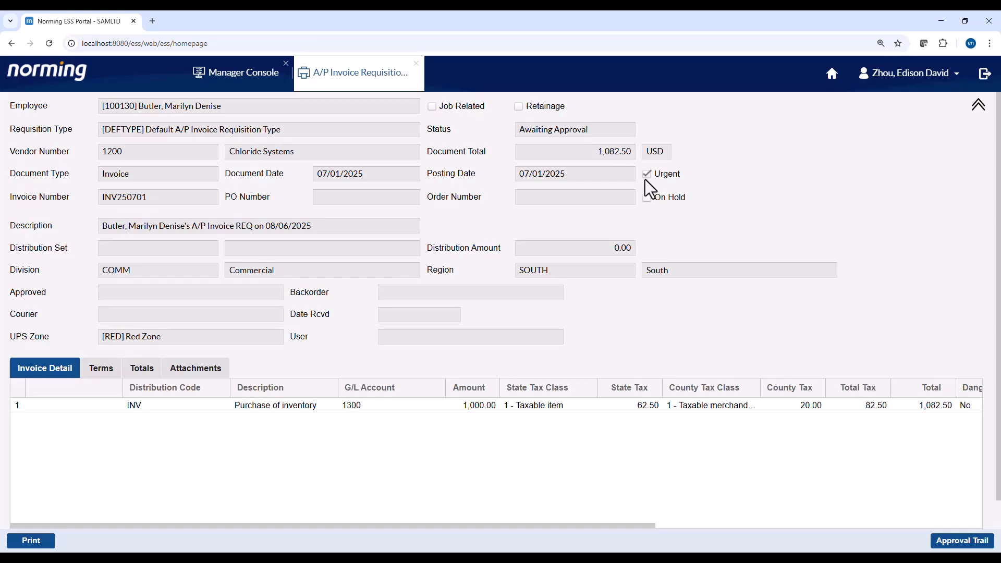
pyautogui.click(416, 63)
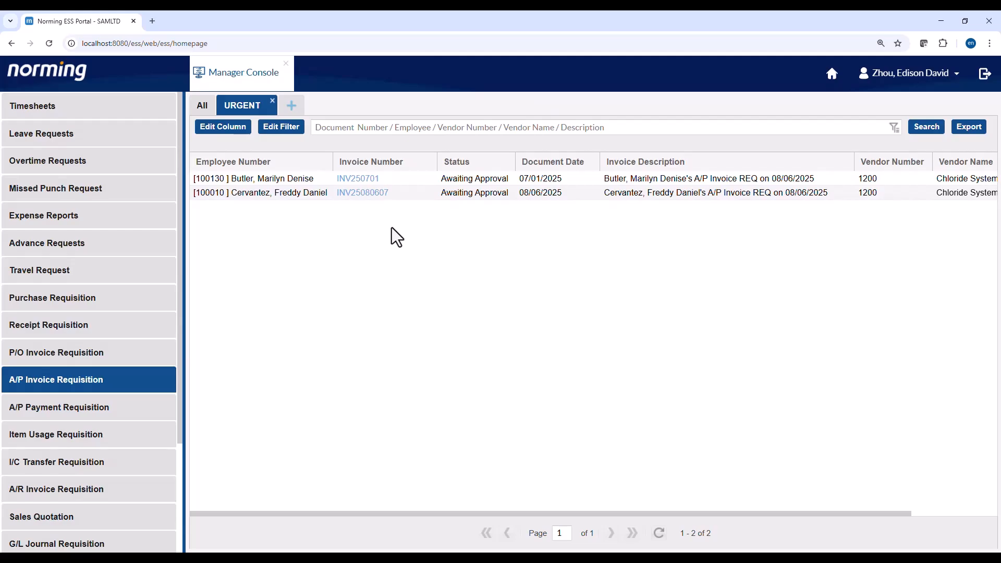
# Start another list tab and name it "By Vendor by due date".
pyautogui.click(293, 108)
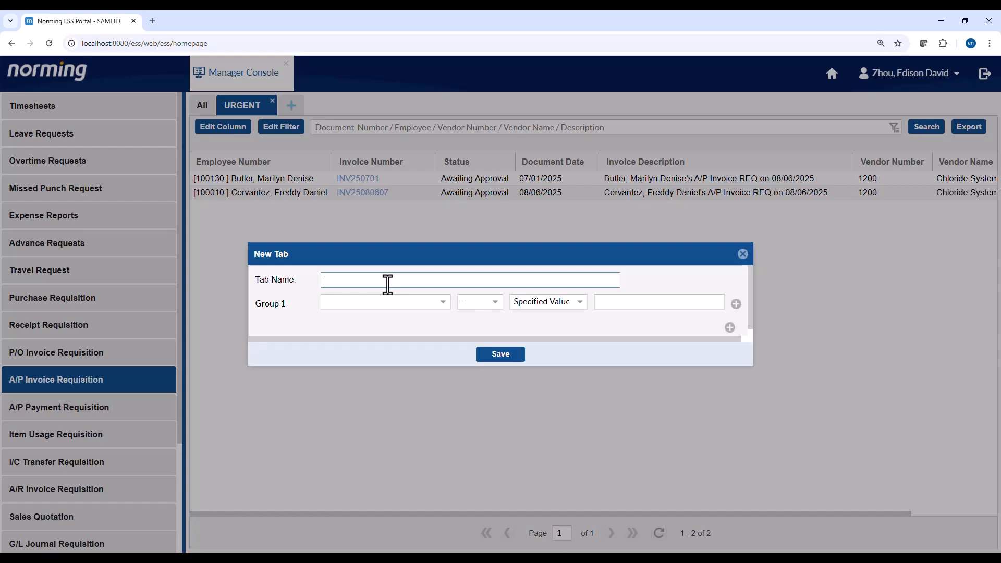
pyautogui.write('BY')
pyautogui.press('capslock')
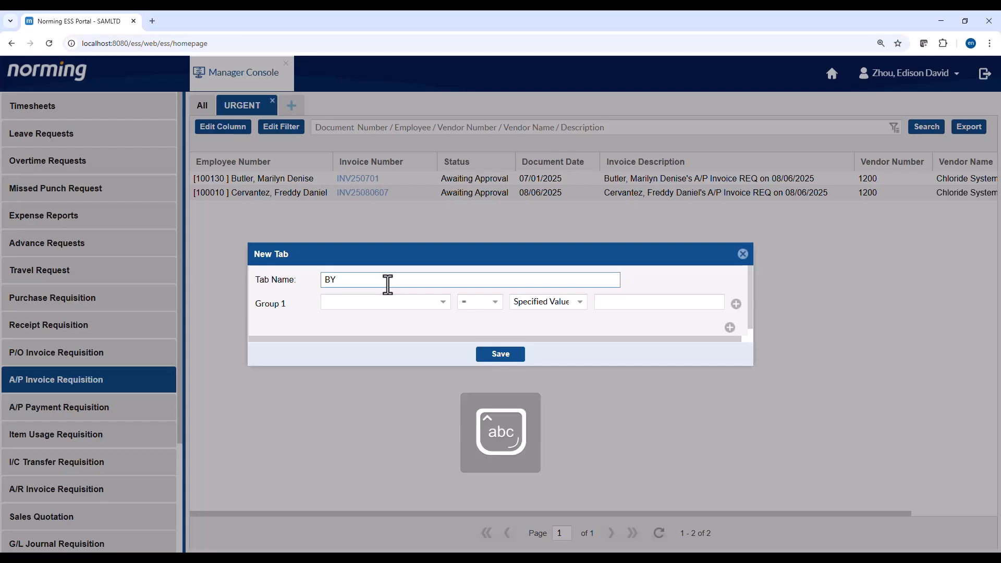
pyautogui.press('BackSpace')
pyautogui.write('y Vendor by')
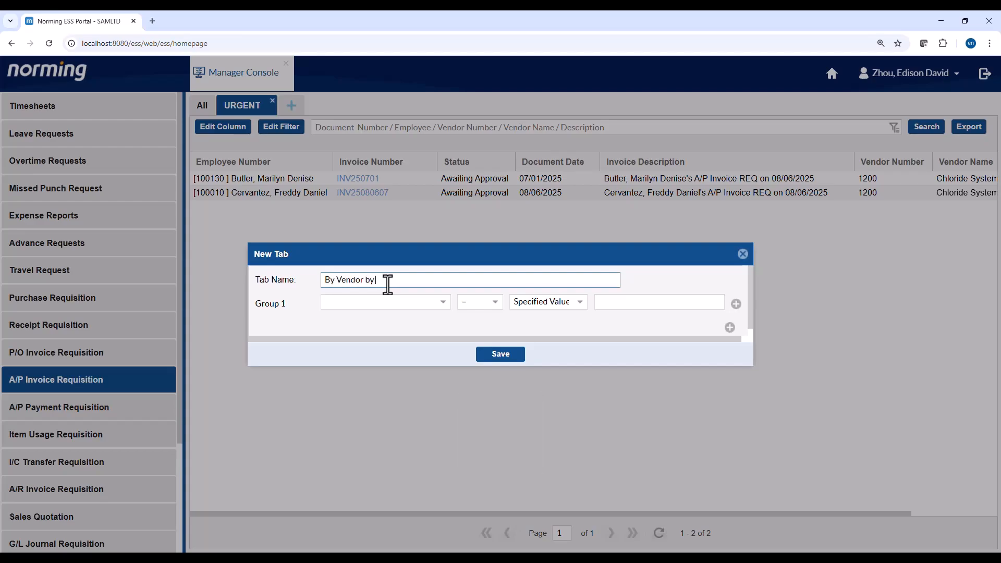
pyautogui.write(' due date')
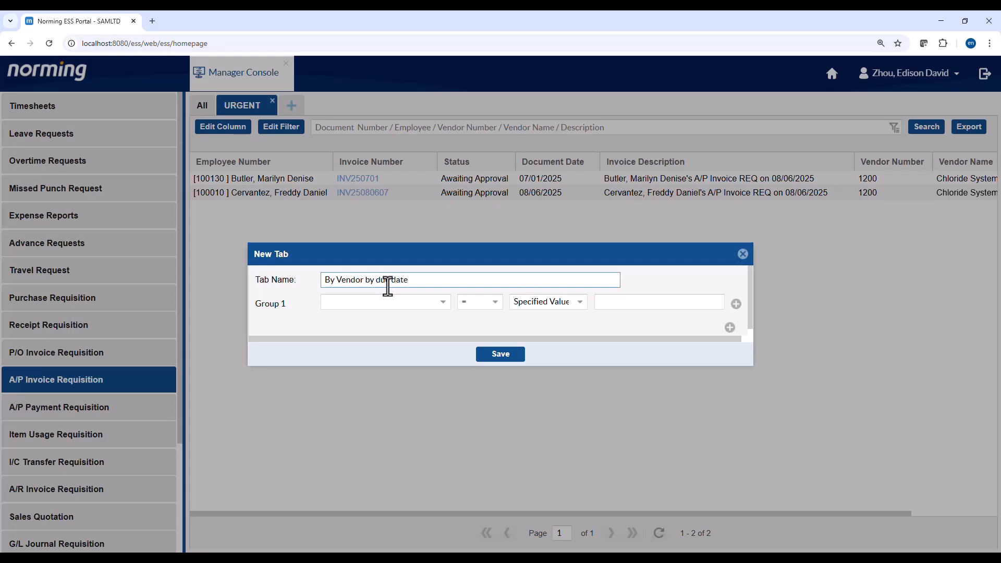
# Filter the new tab to Vendor Number = 1200 and save it.
pyautogui.click(387, 302)
pyautogui.click(441, 303)
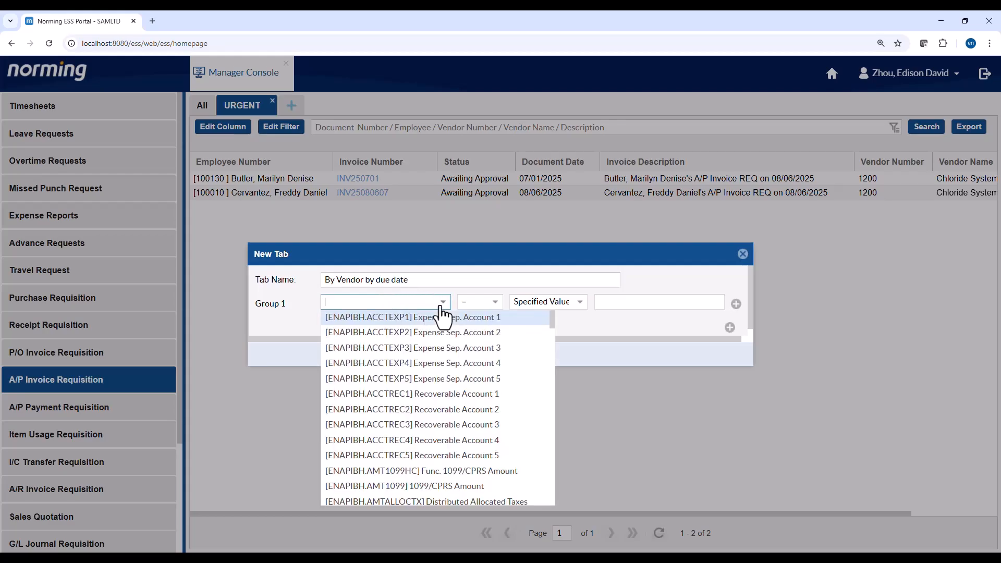
pyautogui.write('vendor')
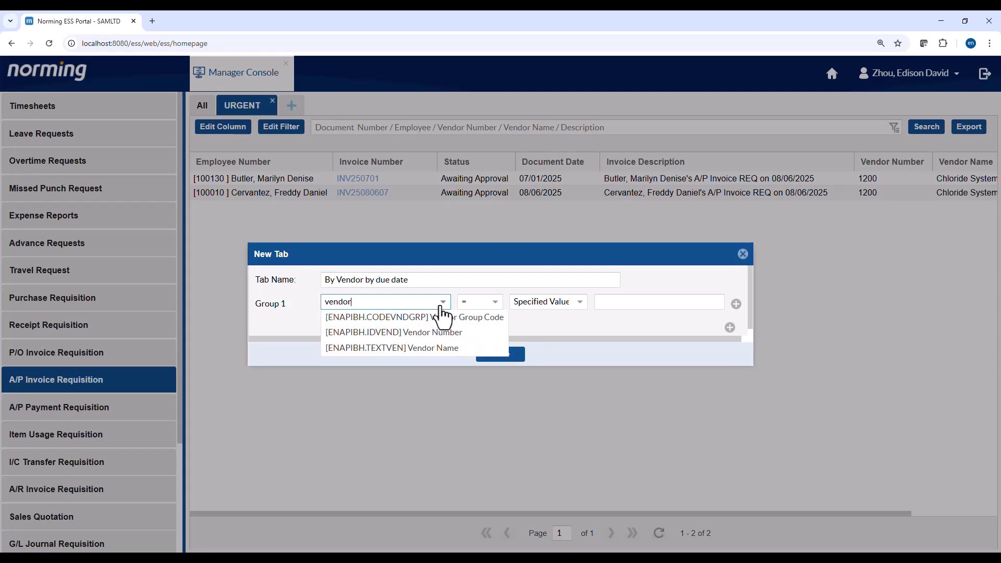
pyautogui.click(429, 333)
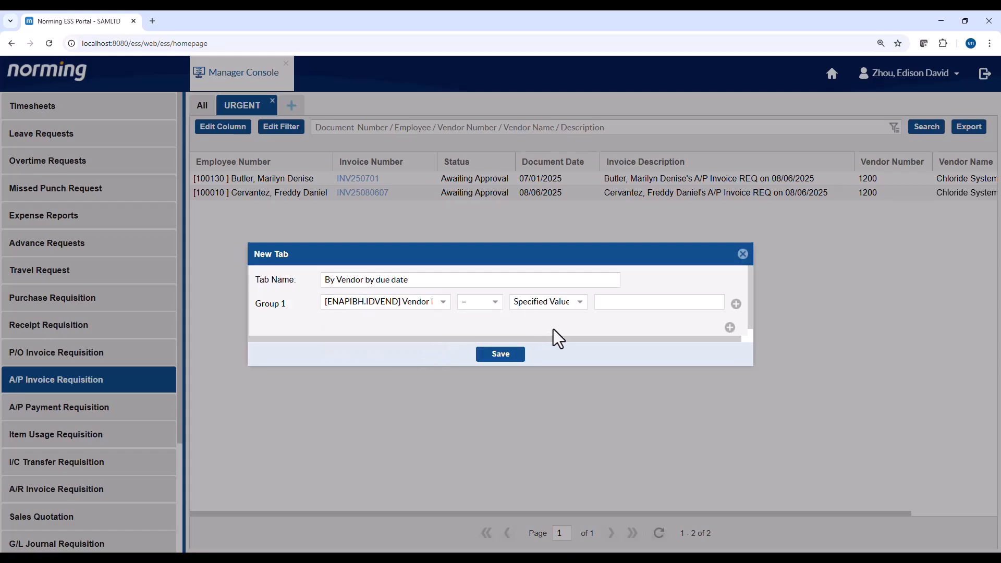
pyautogui.click(609, 302)
pyautogui.write('1200')
pyautogui.click(493, 354)
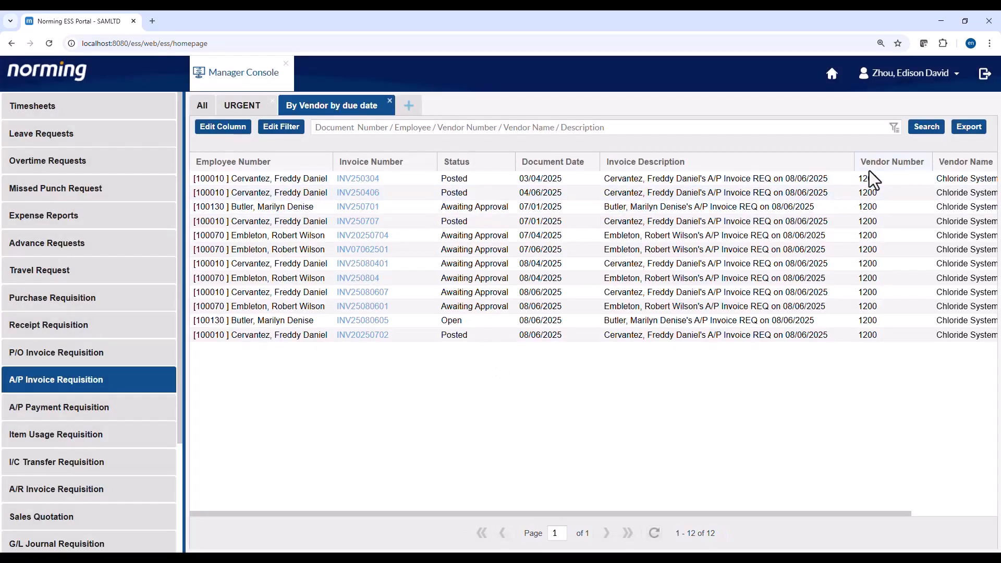
# Start editing the vendor list's columns and add the Due Date column.
pyautogui.moveTo(875, 174); pyautogui.dragTo(839, 178)
pyautogui.moveTo(528, 514); pyautogui.dragTo(656, 504)
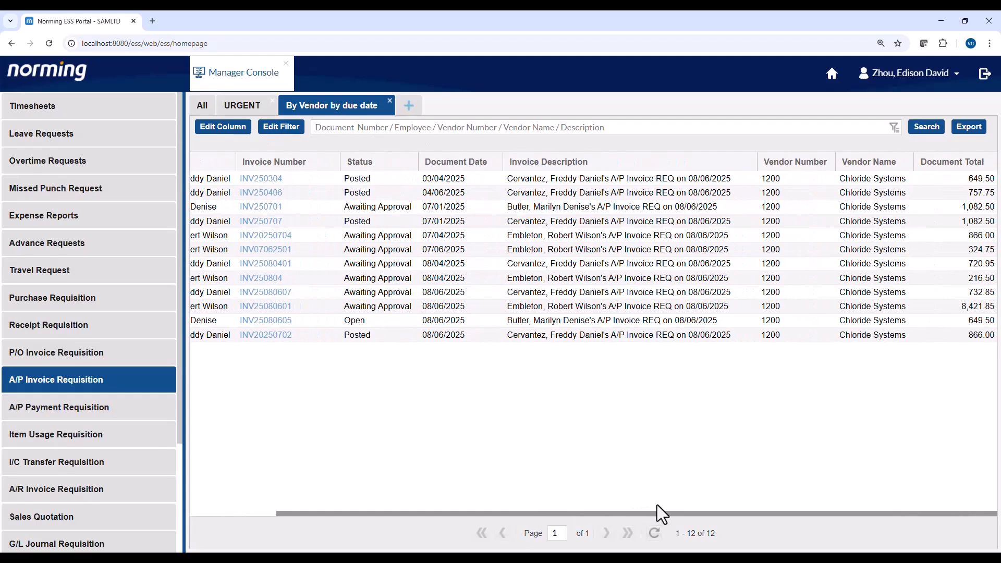
pyautogui.click(241, 133)
pyautogui.click(402, 211)
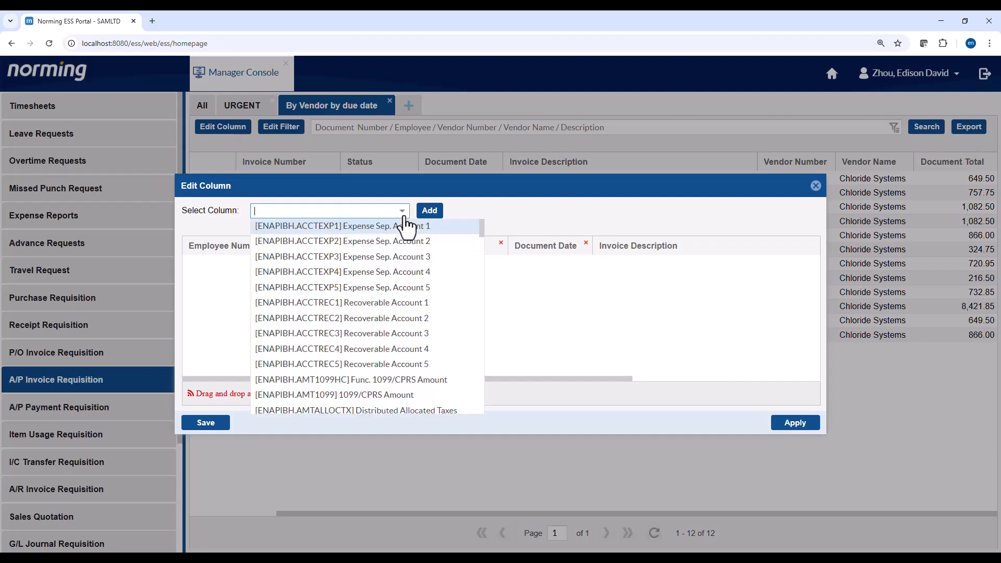
pyautogui.write('due')
pyautogui.click(392, 224)
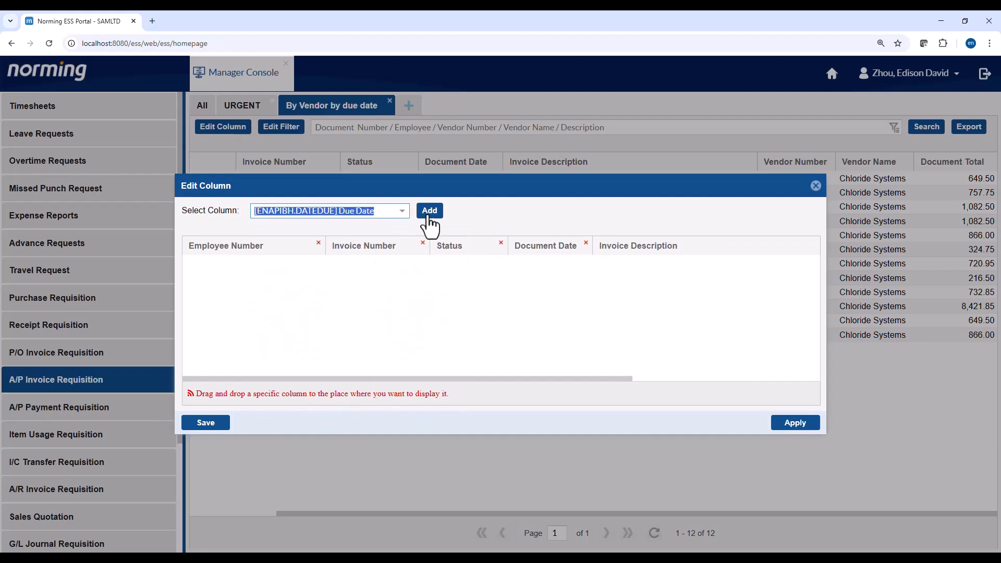
pyautogui.click(429, 212)
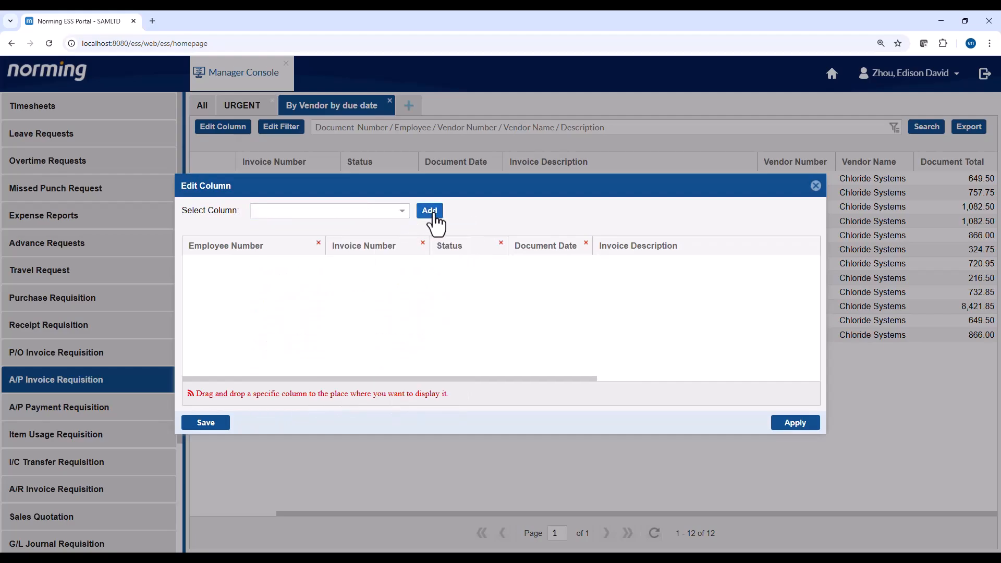
# Add the Fully Paid and Paid Amount columns to the vendor list's layout.
pyautogui.click(402, 215)
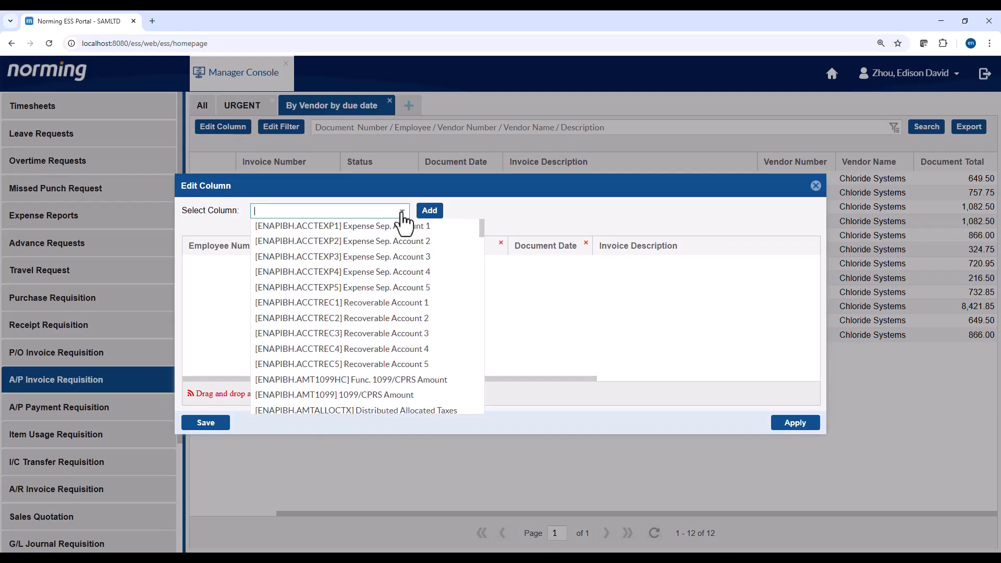
pyautogui.write('full')
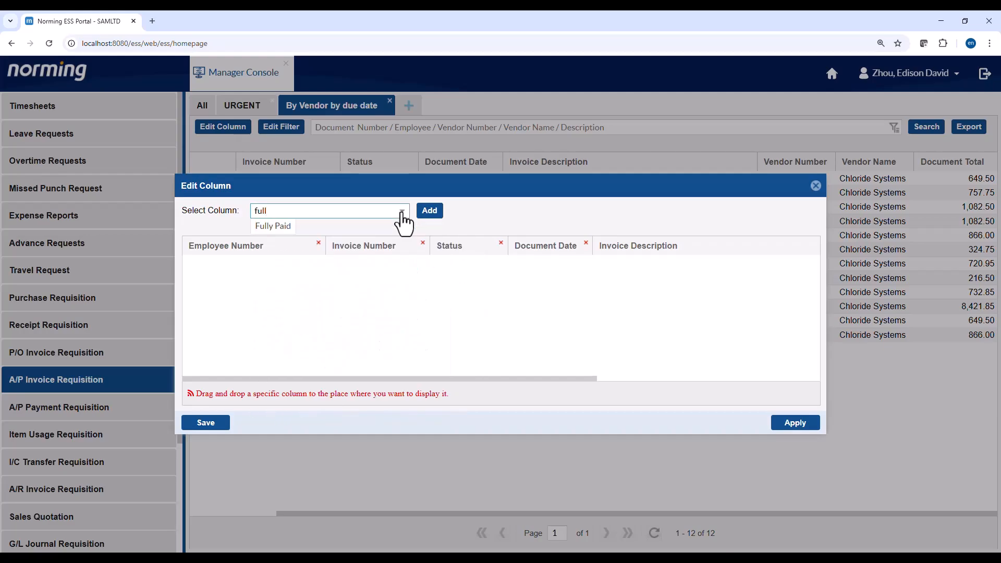
pyautogui.click(272, 226)
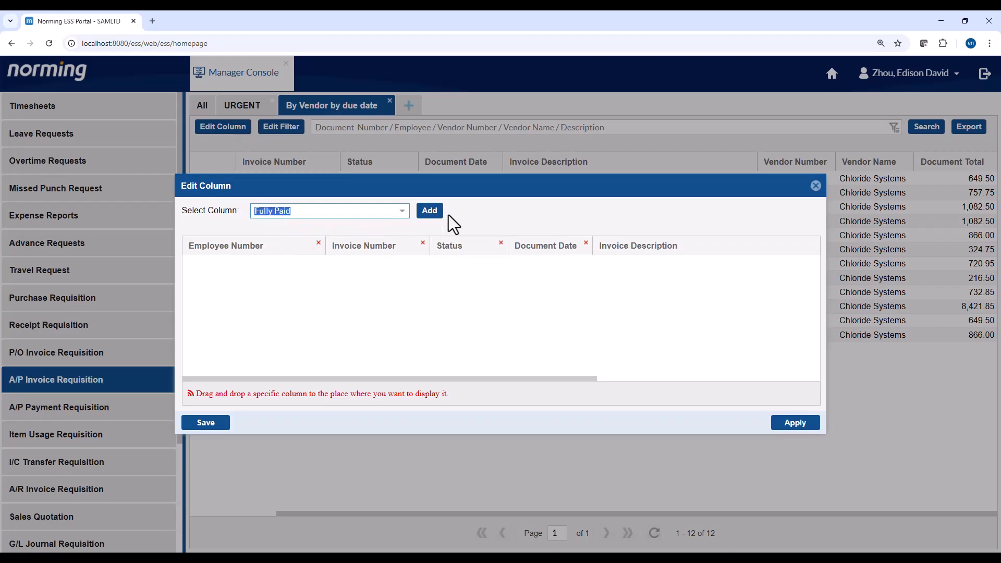
pyautogui.click(429, 211)
pyautogui.click(403, 212)
pyautogui.write('p')
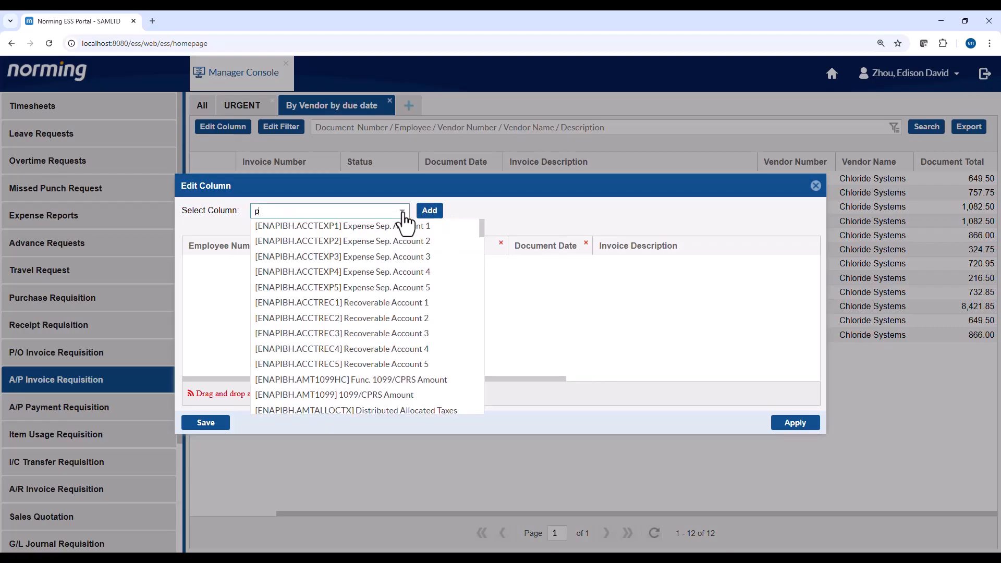
pyautogui.write('aid')
pyautogui.click(293, 226)
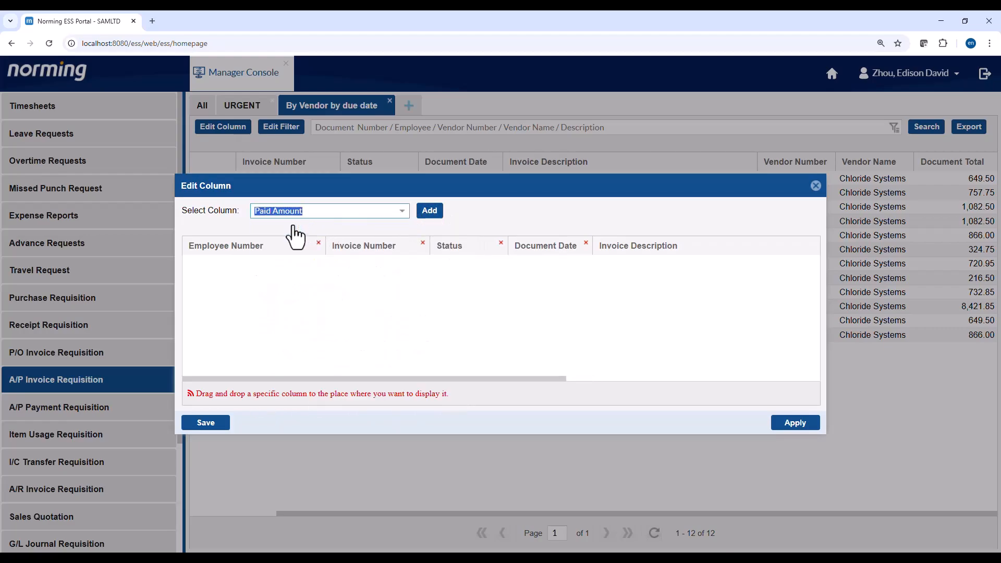
pyautogui.click(430, 211)
# Add the Last Payment Date column to the vendor list's layout.
pyautogui.click(402, 211)
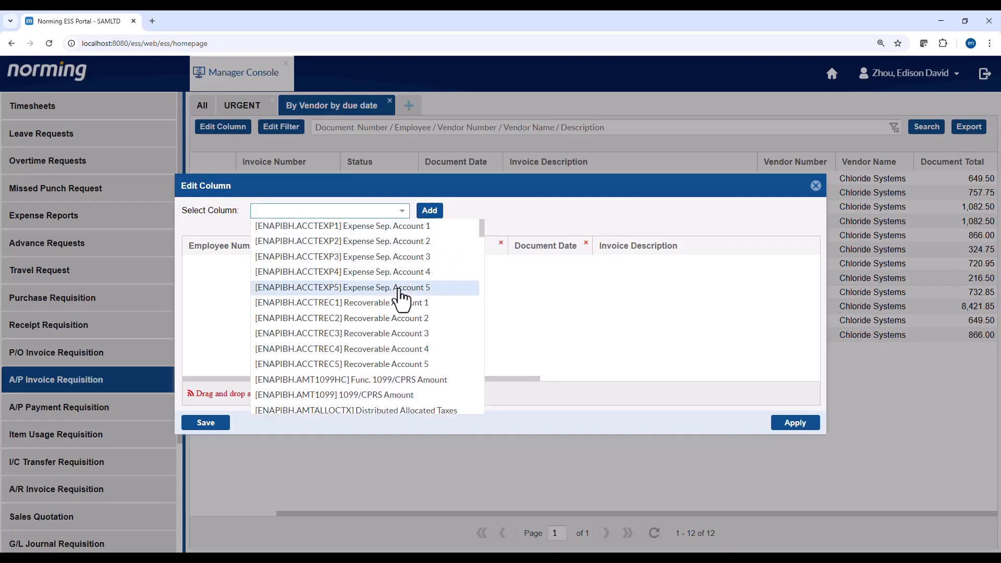
pyautogui.write('pa')
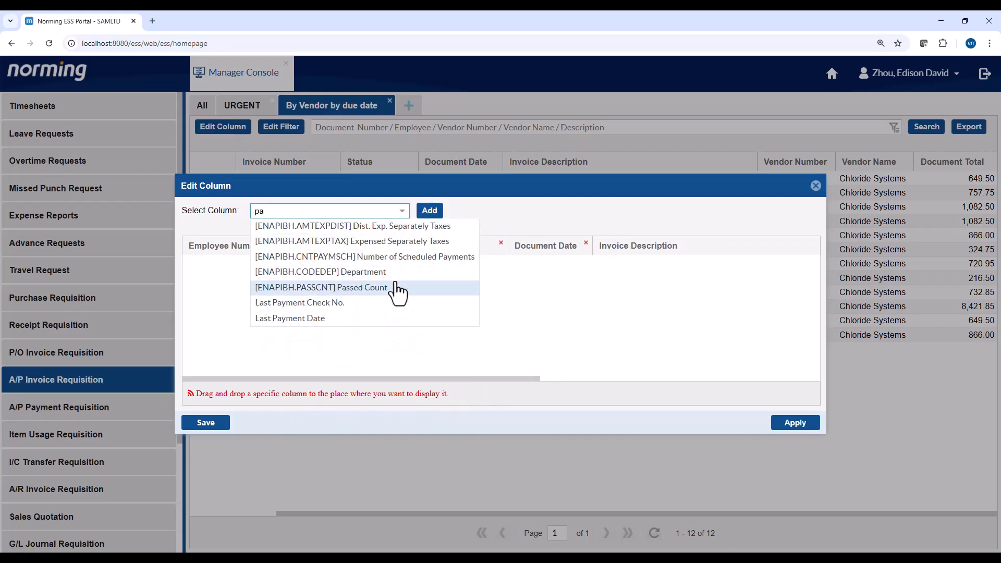
pyautogui.click(365, 318)
pyautogui.click(428, 212)
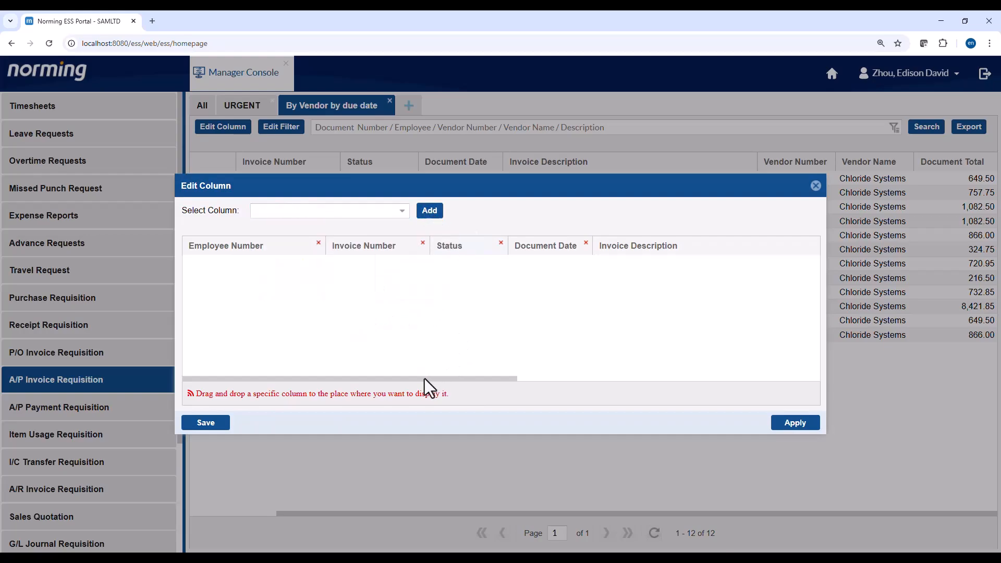
# Move the Fully Paid column behind Paid Amount and save the column layout.
pyautogui.moveTo(425, 378); pyautogui.dragTo(755, 378)
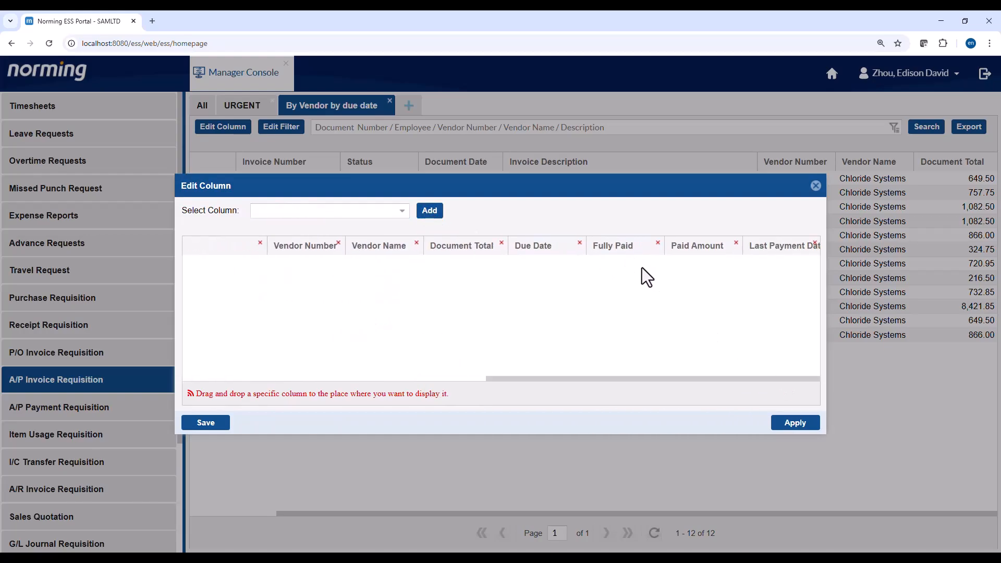
pyautogui.moveTo(613, 247); pyautogui.dragTo(736, 259)
pyautogui.click(205, 423)
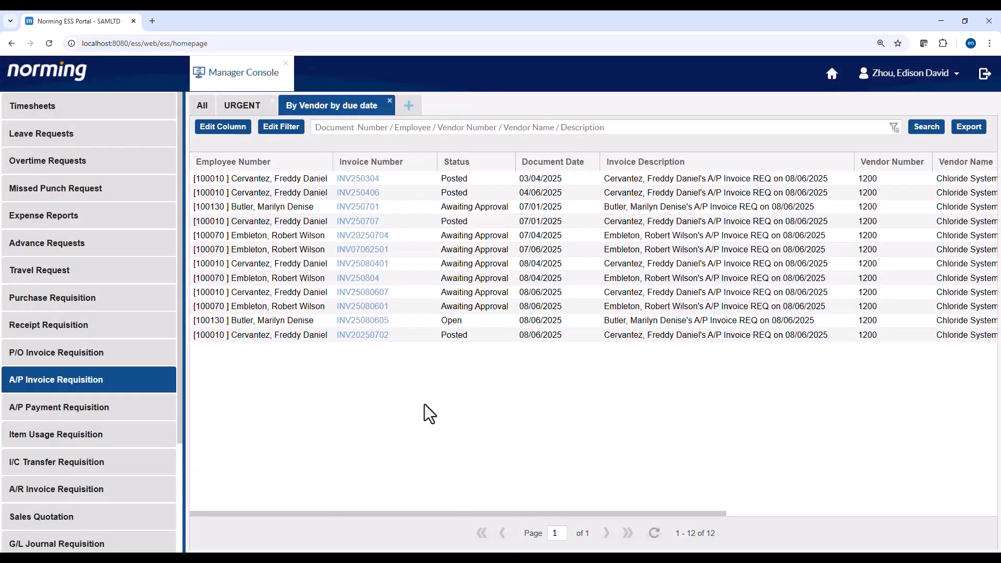
# Sort the vendor's invoice requisitions by Due Date in ascending order and review the sorted invoices.
pyautogui.moveTo(353, 513); pyautogui.dragTo(863, 502)
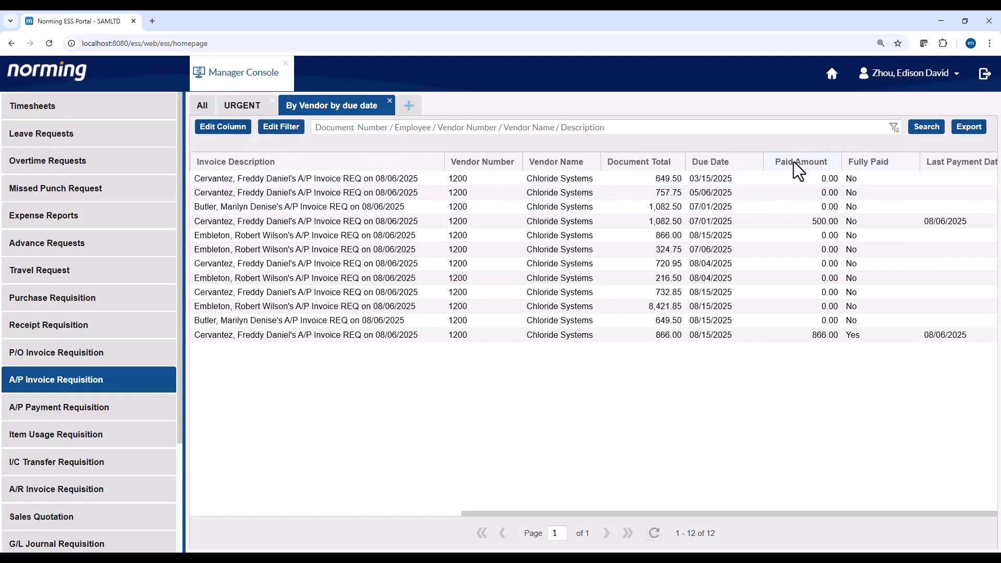
pyautogui.click(723, 160)
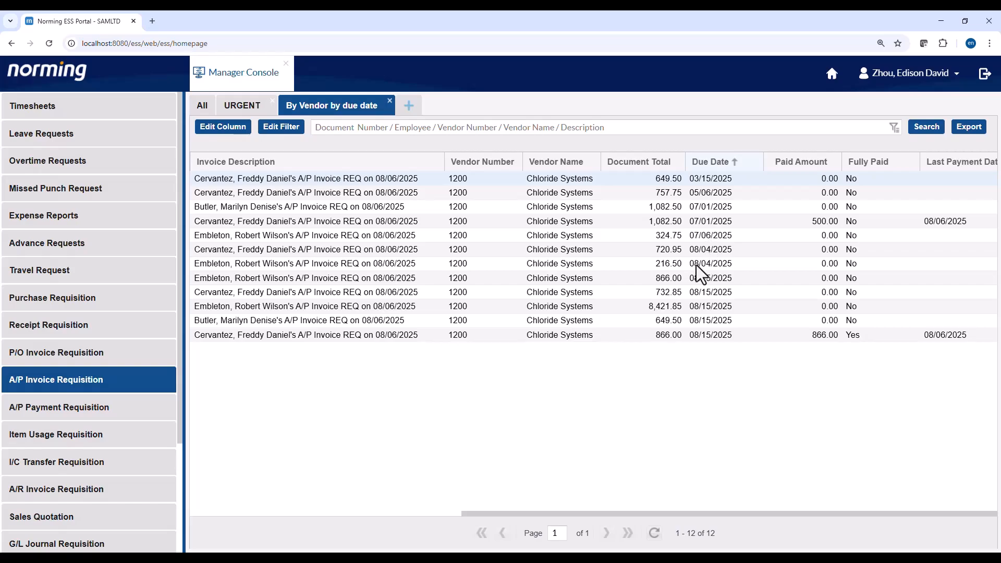
pyautogui.moveTo(631, 521); pyautogui.dragTo(343, 513)
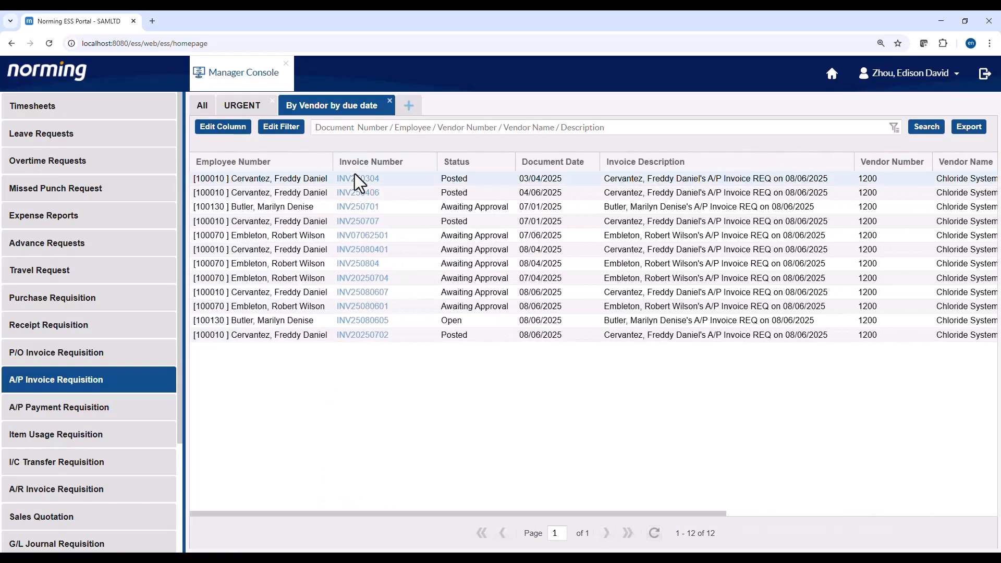
pyautogui.moveTo(357, 179); pyautogui.dragTo(344, 204)
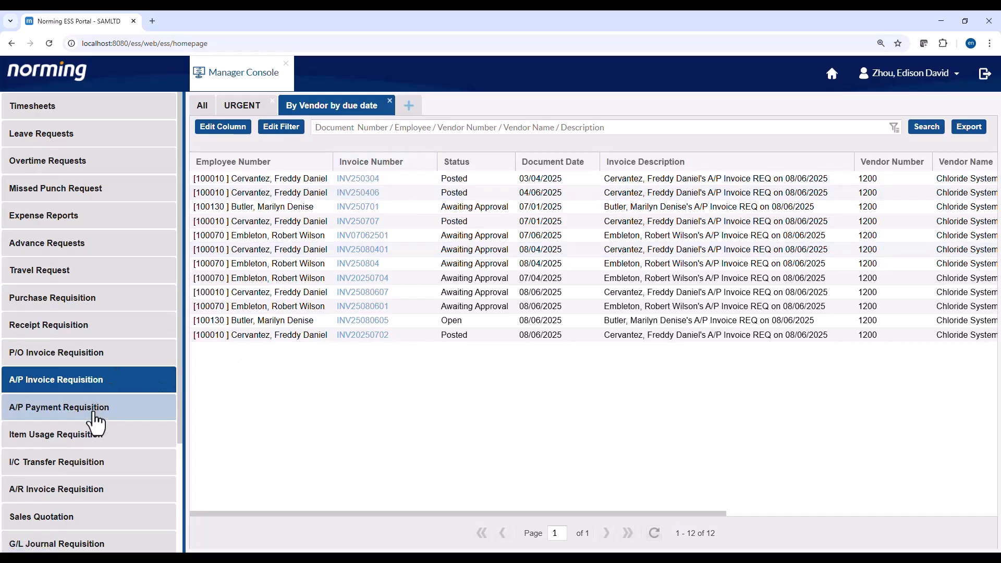
# Search the A/P payment requisitions for inv250304 and open the matching payment requisition.
pyautogui.click(94, 413)
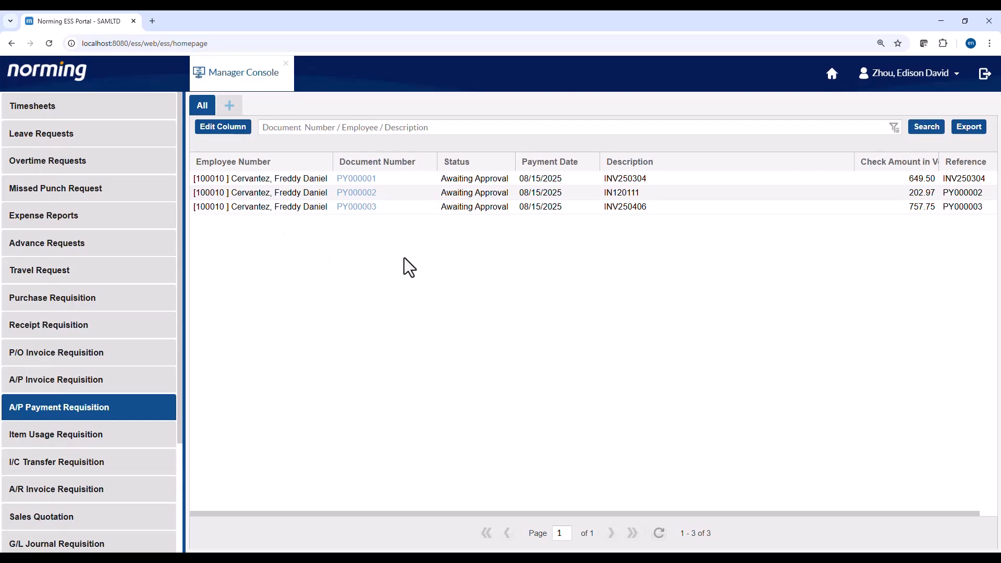
pyautogui.click(293, 127)
pyautogui.write('inv250304')
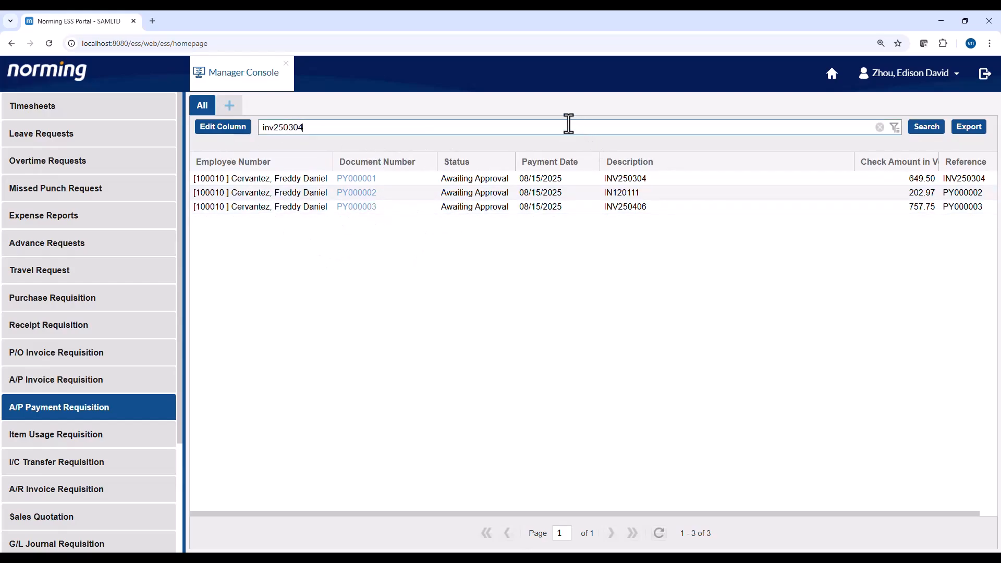
pyautogui.press('Return')
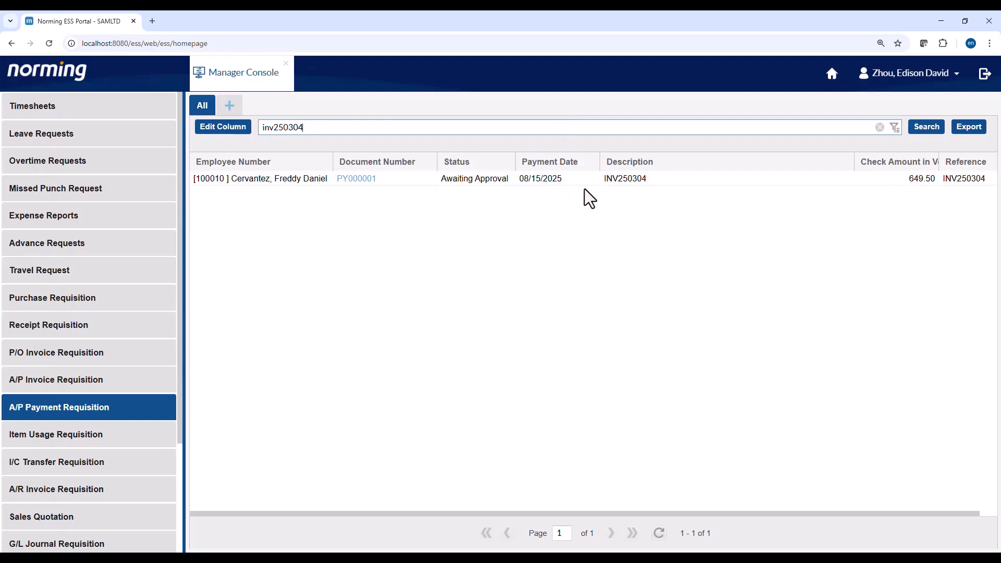
pyautogui.click(360, 195)
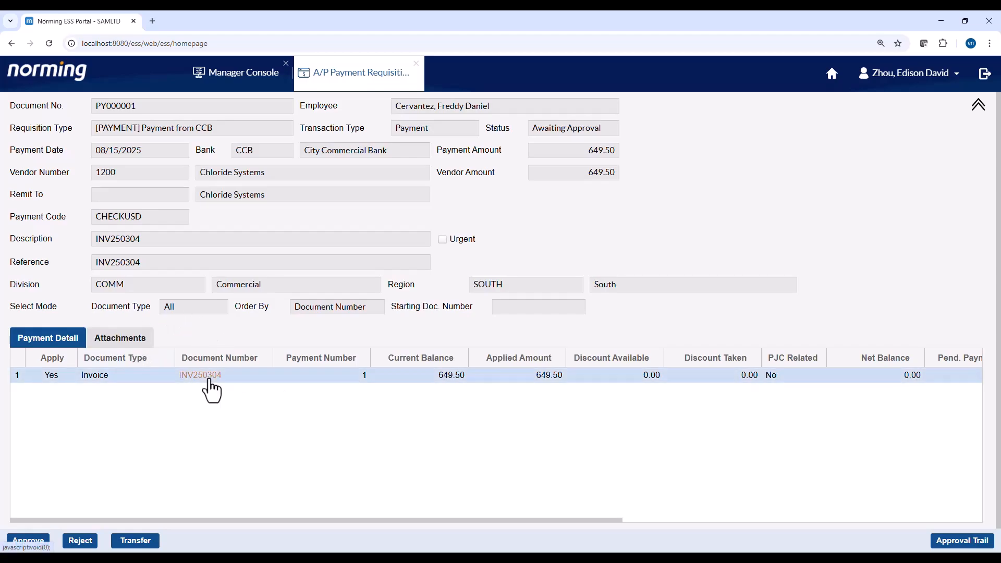
# Open the linked invoice INV250304 from the payment detail, view its attachment INV12.pdf, and return to the payment requisition.
pyautogui.click(211, 377)
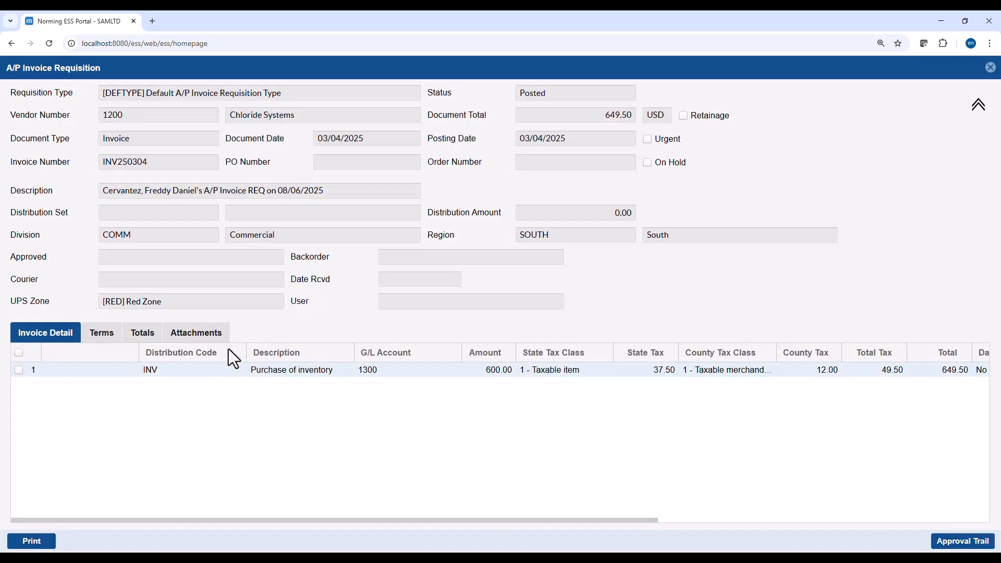
pyautogui.moveTo(236, 520); pyautogui.dragTo(116, 429)
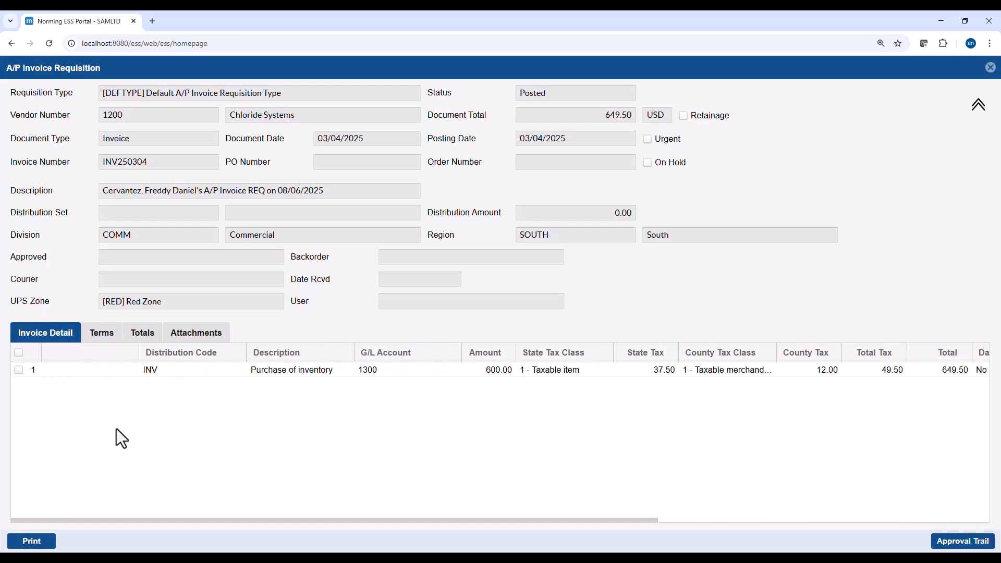
pyautogui.click(178, 338)
pyautogui.click(48, 369)
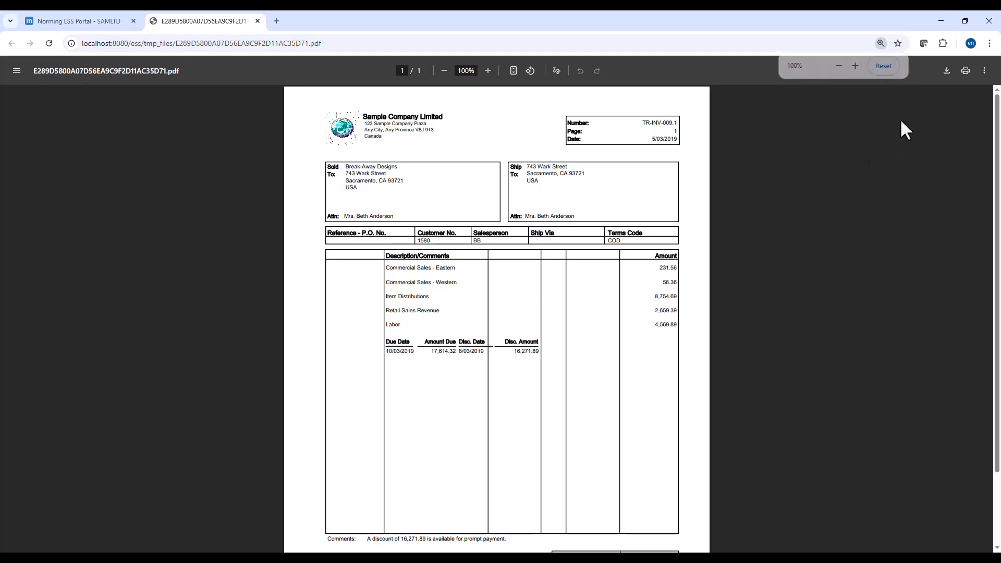
pyautogui.click(256, 18)
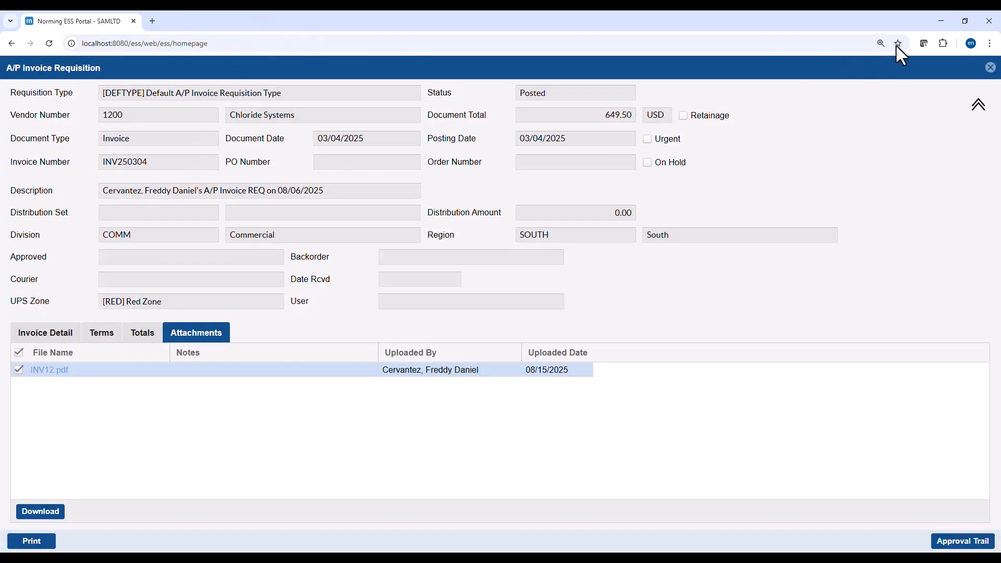
pyautogui.click(990, 67)
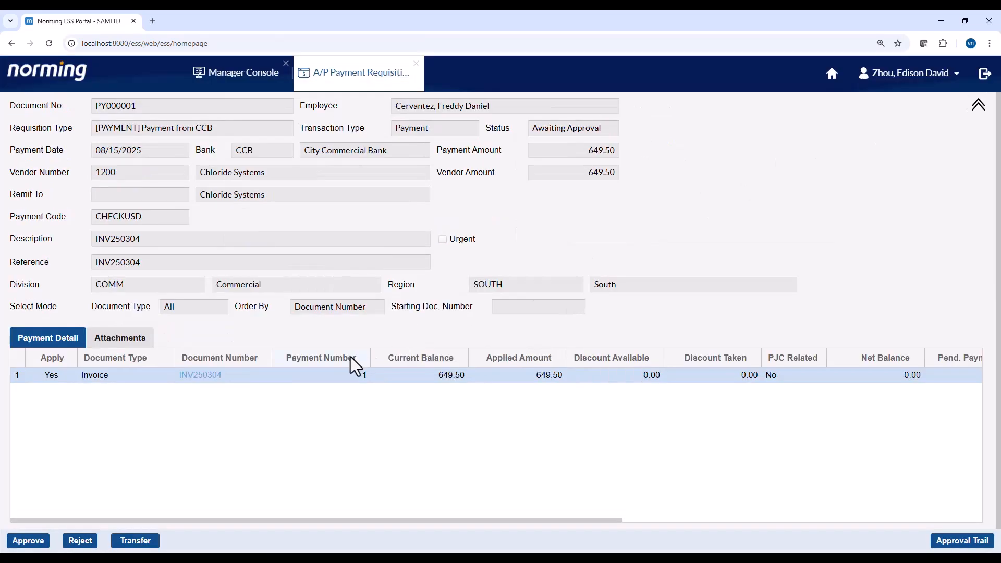
# Approve the payment requisition with the comment "make payment asap".
pyautogui.click(32, 545)
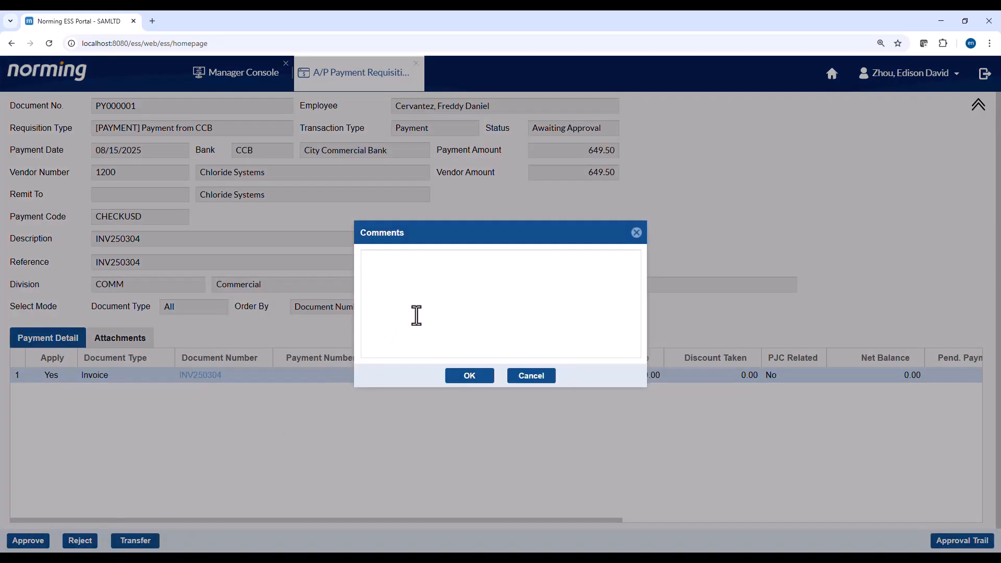
pyautogui.click(428, 298)
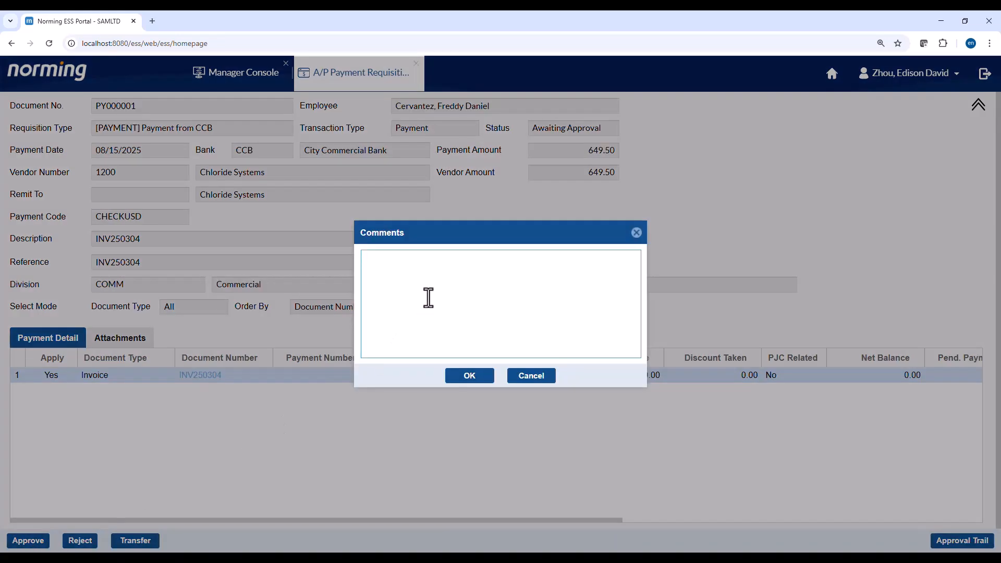
pyautogui.write('make payment asap')
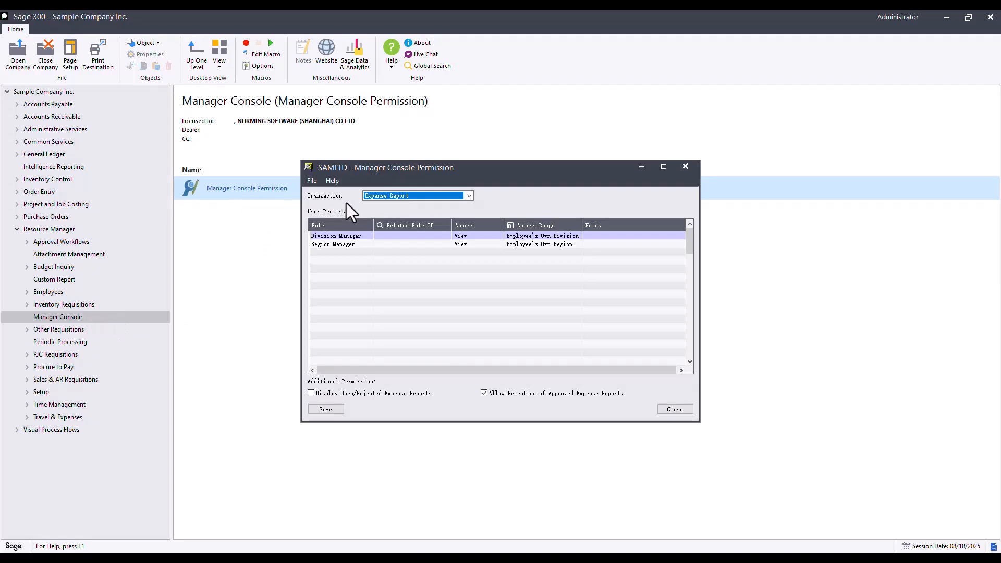
# In Sage 300's Manager Console Permission, give APMANAGER Approve/Reject access with a Specified access range for the A/P Invoice Requisition transaction.
pyautogui.click(408, 197)
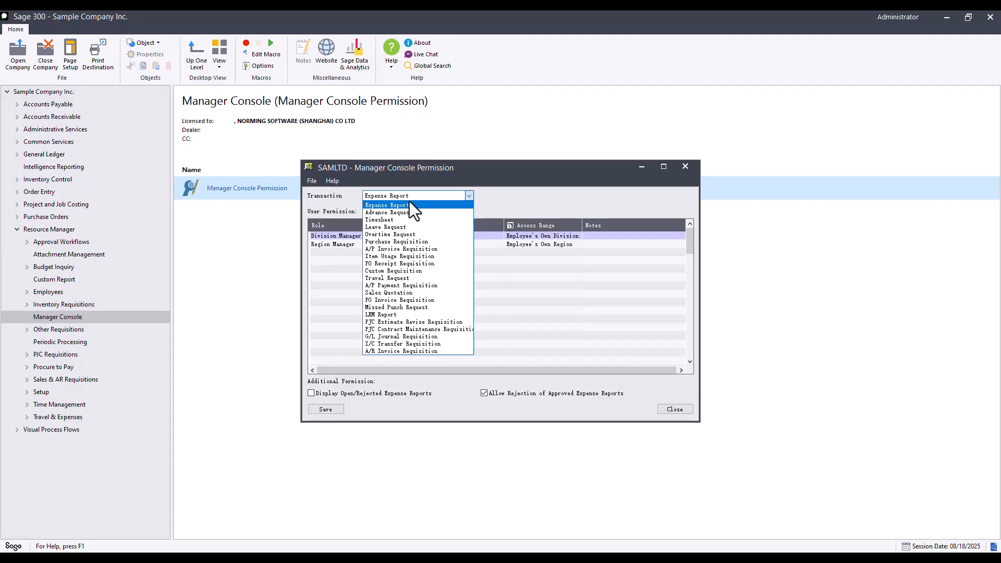
pyautogui.click(389, 250)
pyautogui.click(361, 238)
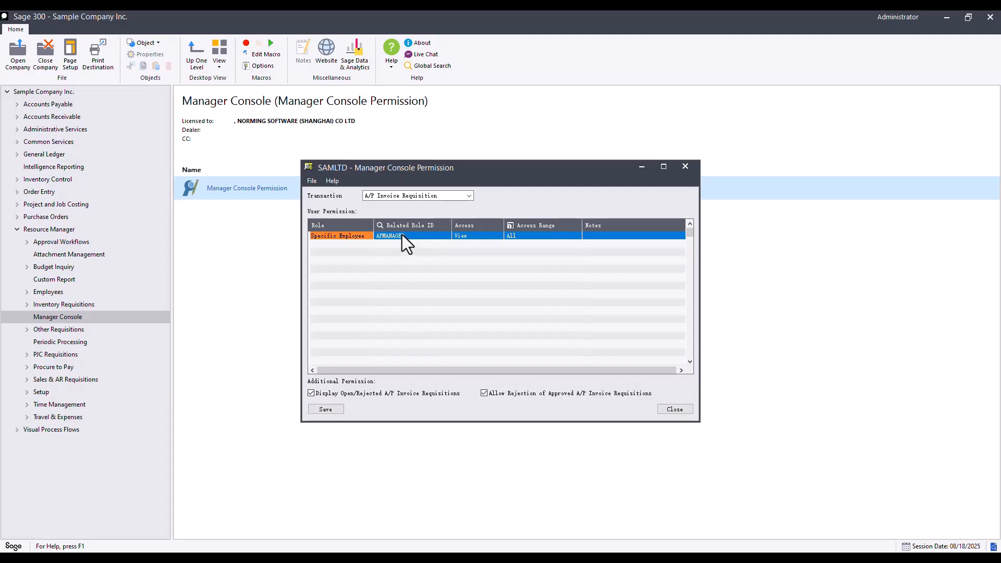
pyautogui.click(474, 239)
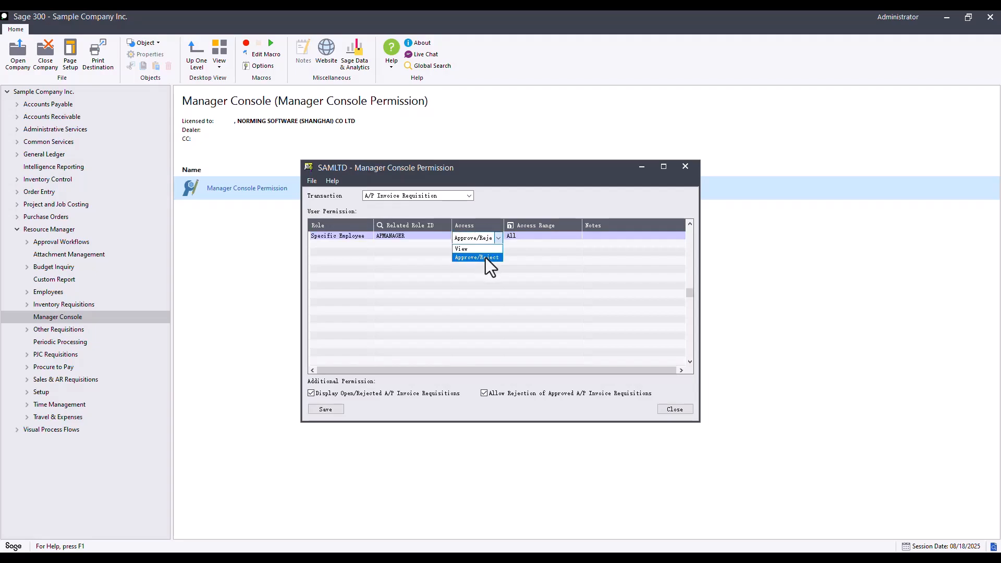
pyautogui.click(542, 239)
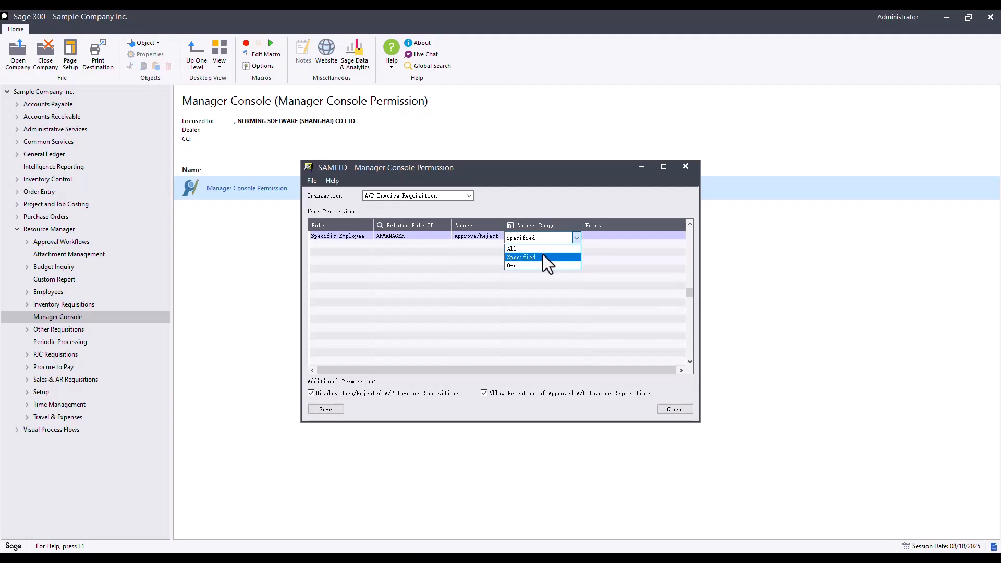
pyautogui.click(542, 256)
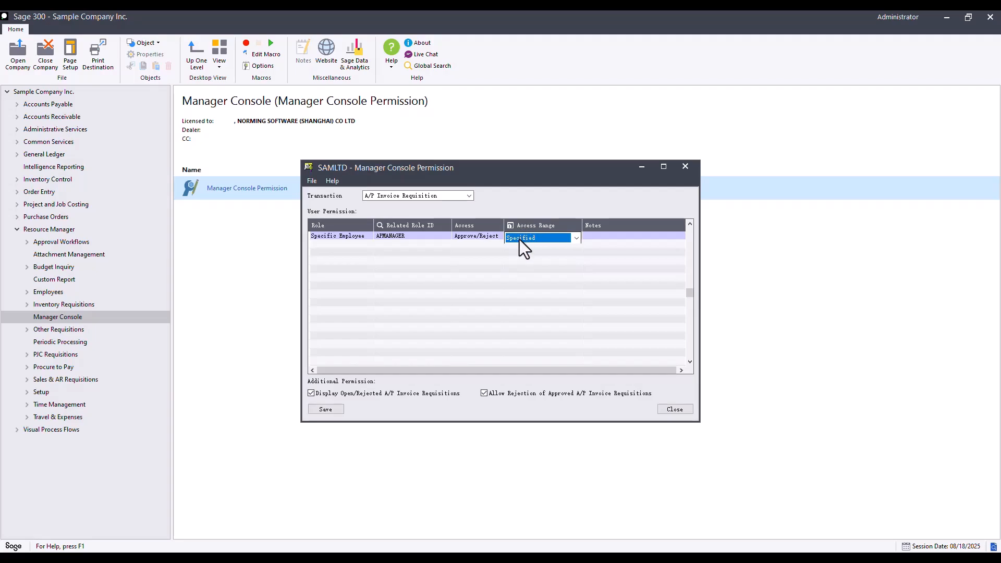
# Examine the department and requisition type options in APMANAGER's access range details, leaving them as they are.
pyautogui.click(512, 224)
pyautogui.click(360, 254)
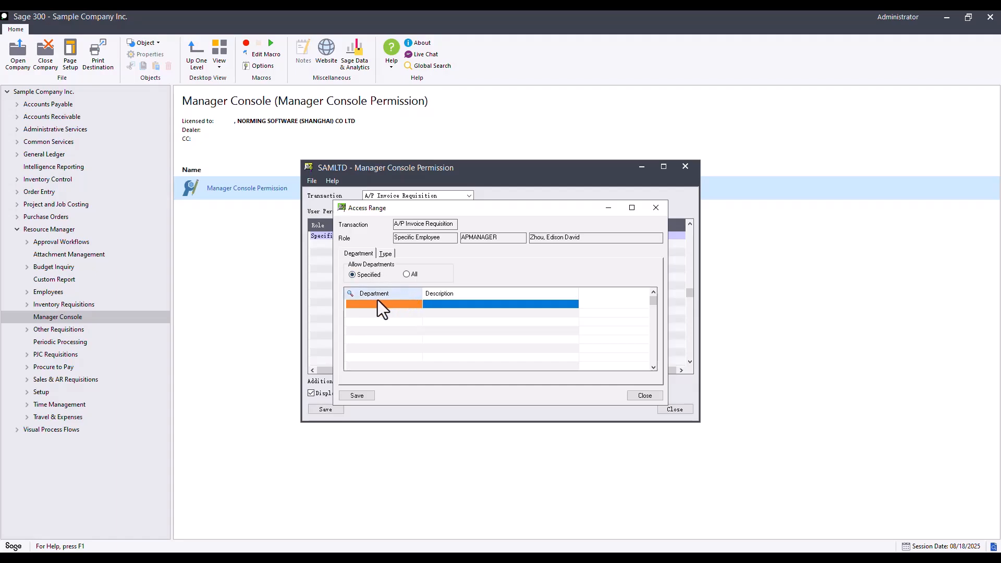
pyautogui.click(386, 254)
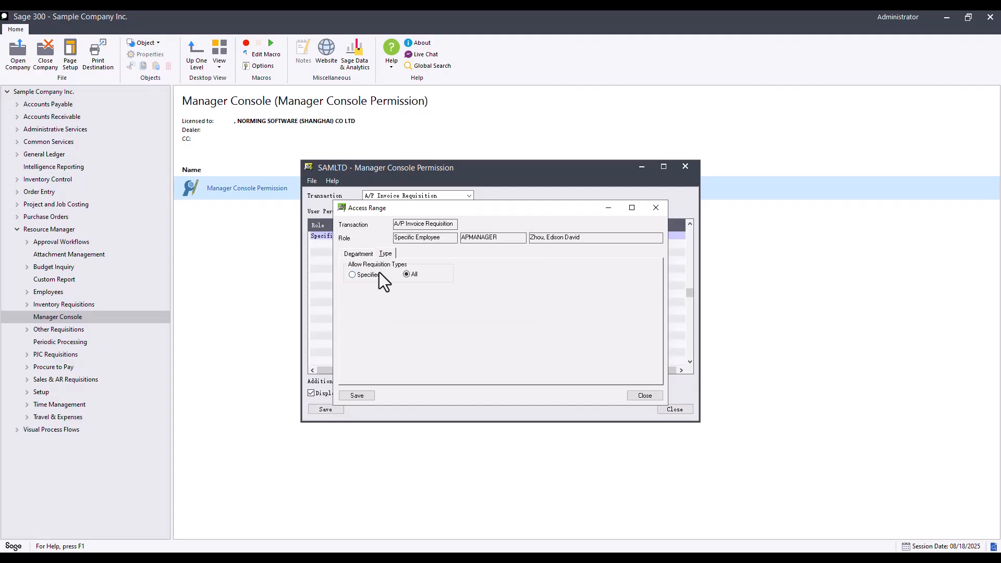
pyautogui.click(659, 210)
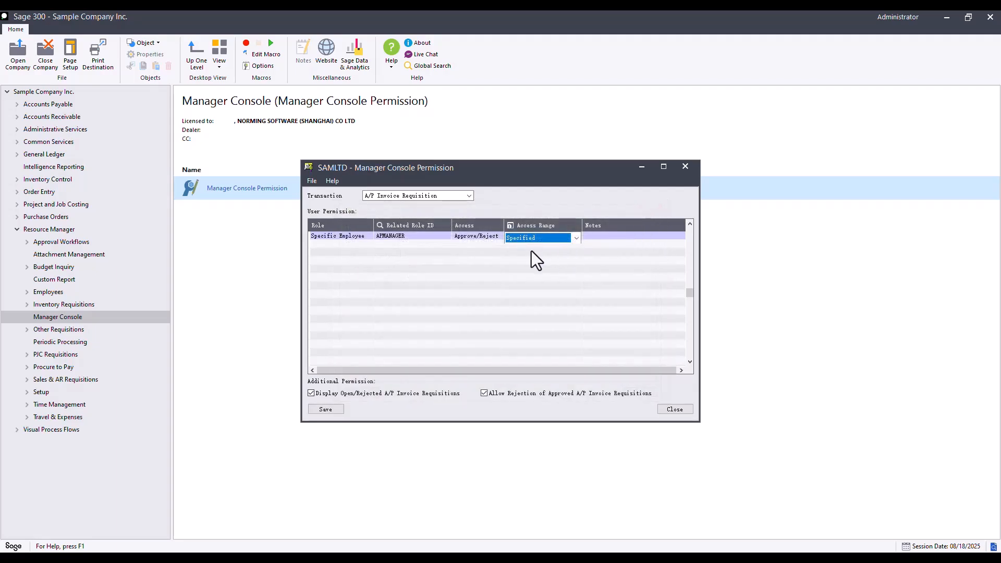
# Add a Department Manager permission row with its access range set to Employee's Own Department.
pyautogui.click(335, 247)
pyautogui.click(335, 249)
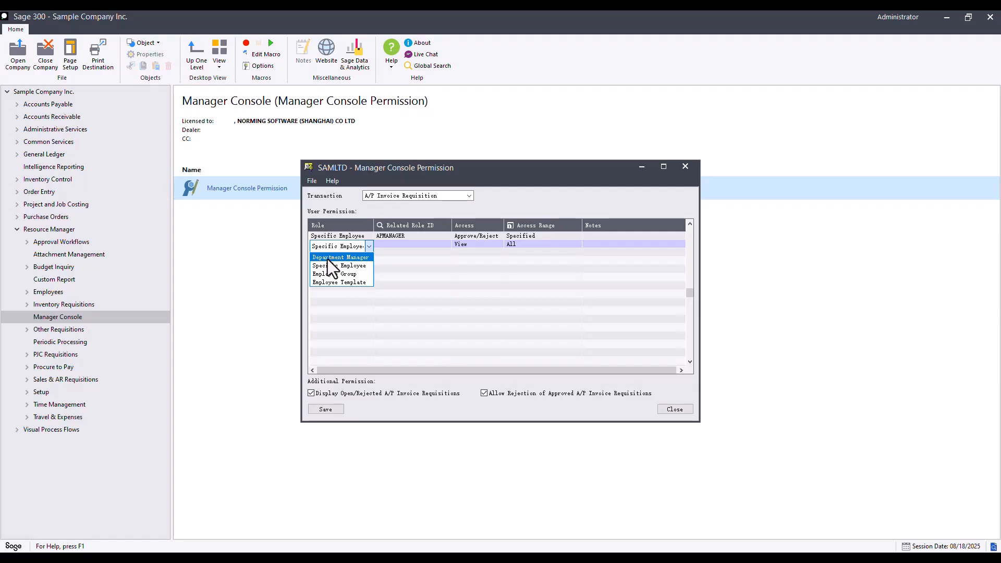
pyautogui.click(327, 258)
pyautogui.click(513, 244)
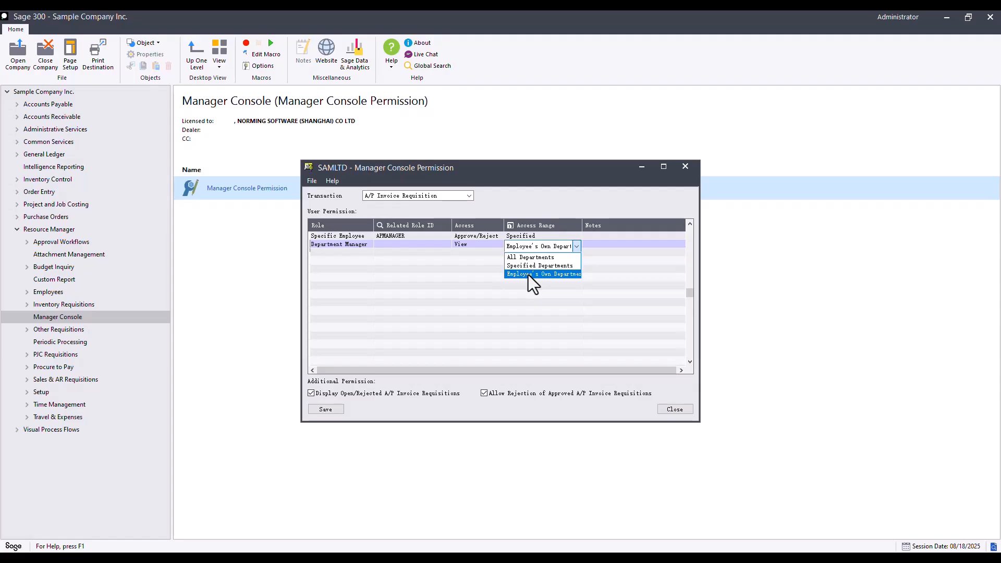
pyautogui.click(528, 275)
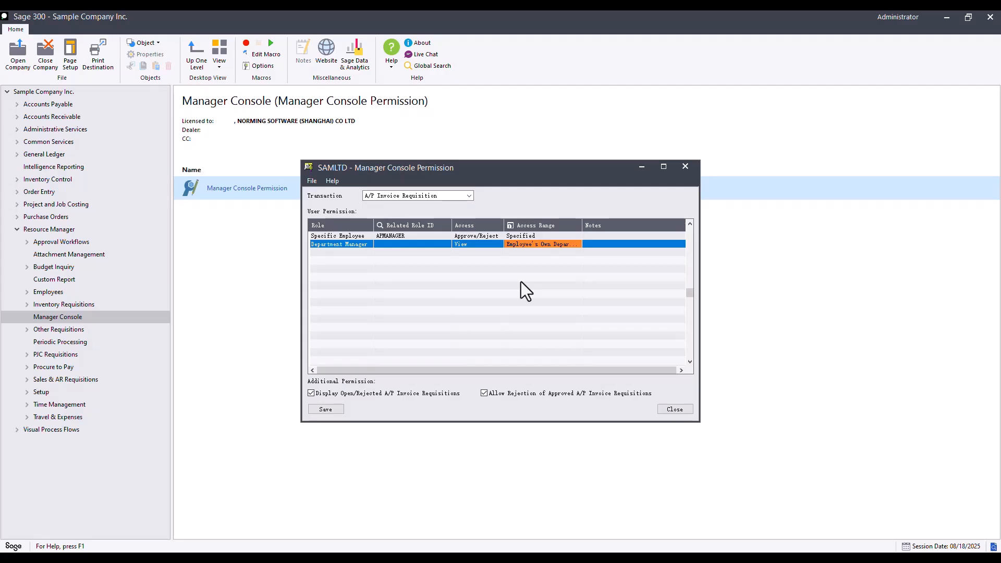